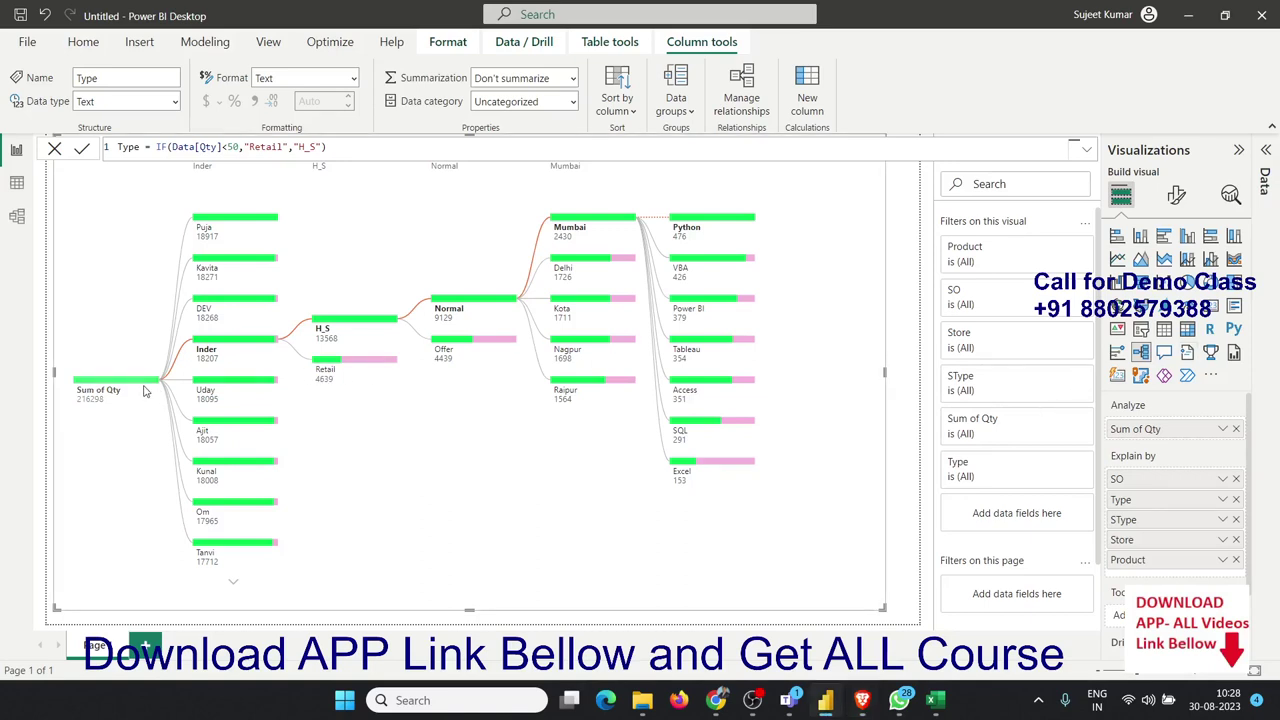
- Collapse the decomposition tree to its Sum of Qty root and expand it by SO
click(143, 390)
click(143, 390)
click(143, 390)
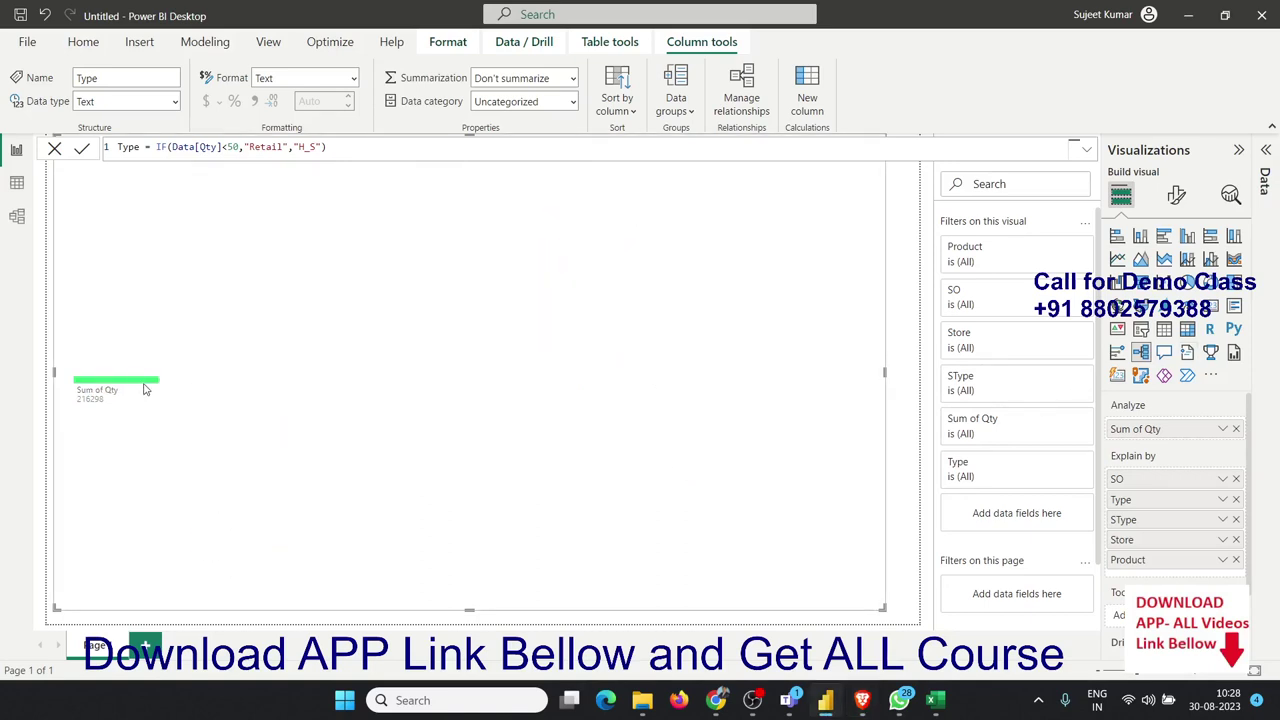
click(143, 390)
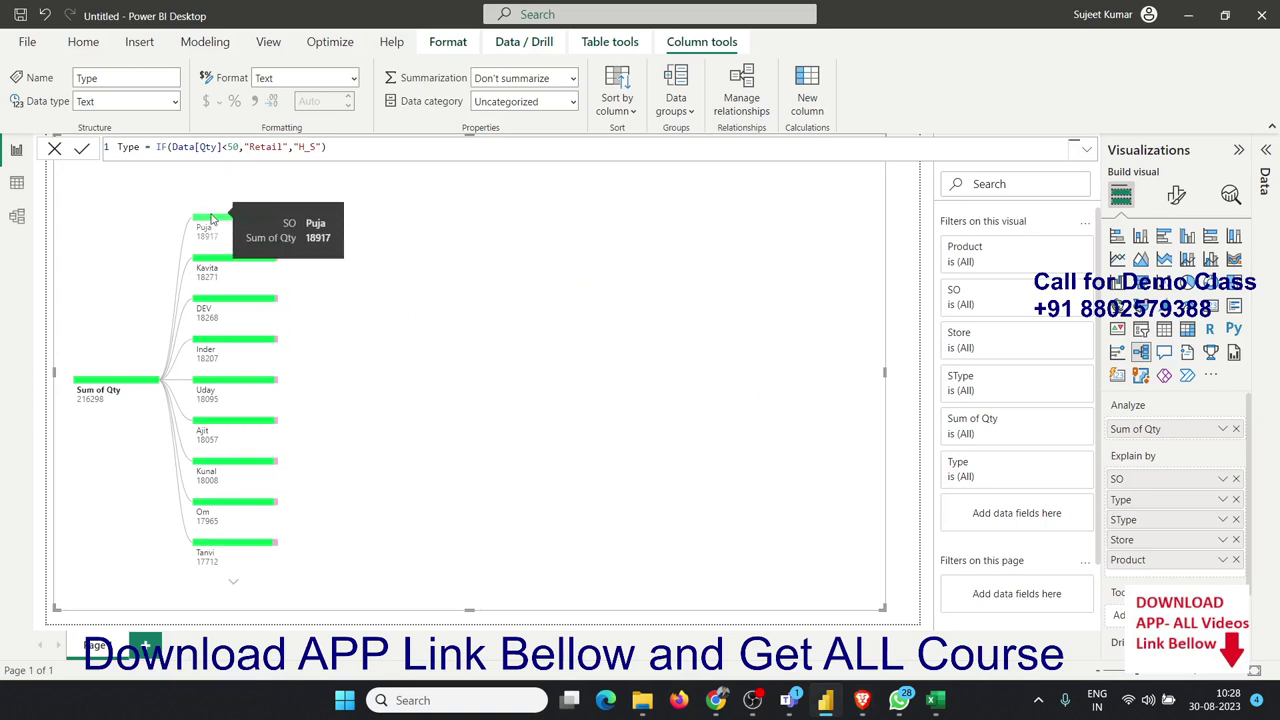
- Drill through Puja, H_S and Offer, then show Noida's product breakdown
click(211, 224)
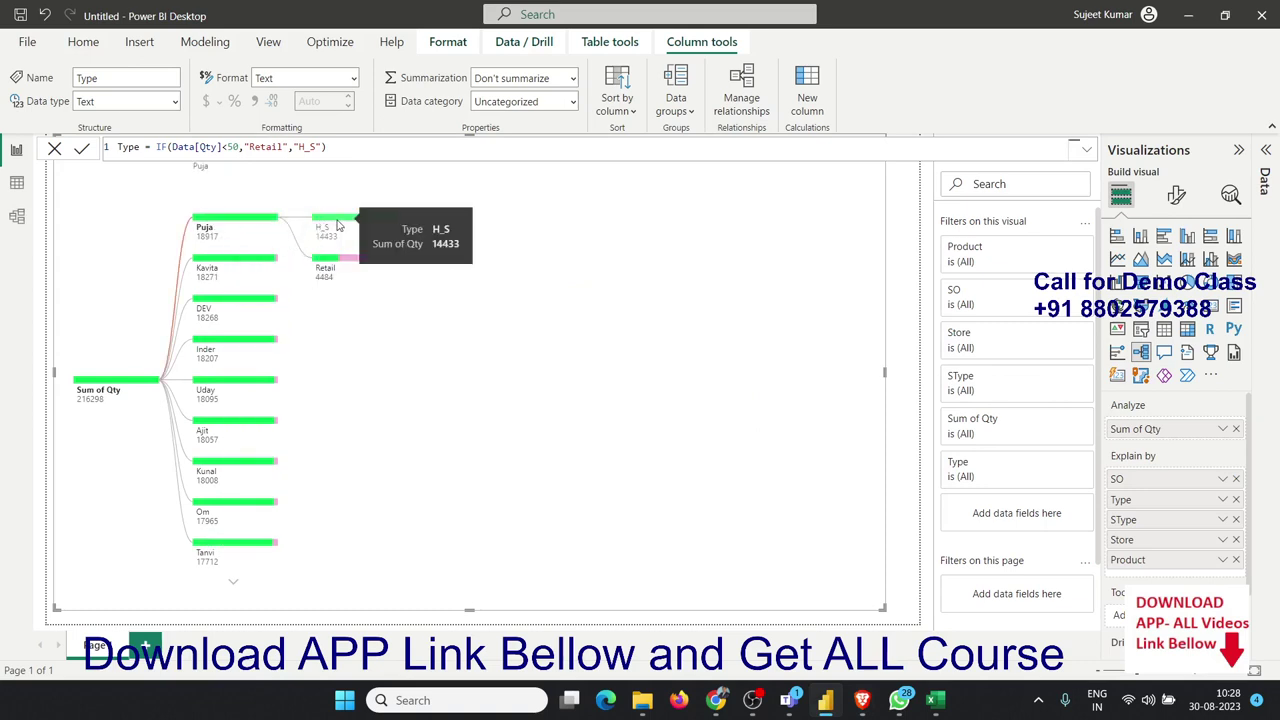
click(338, 226)
mouse_move(463, 236)
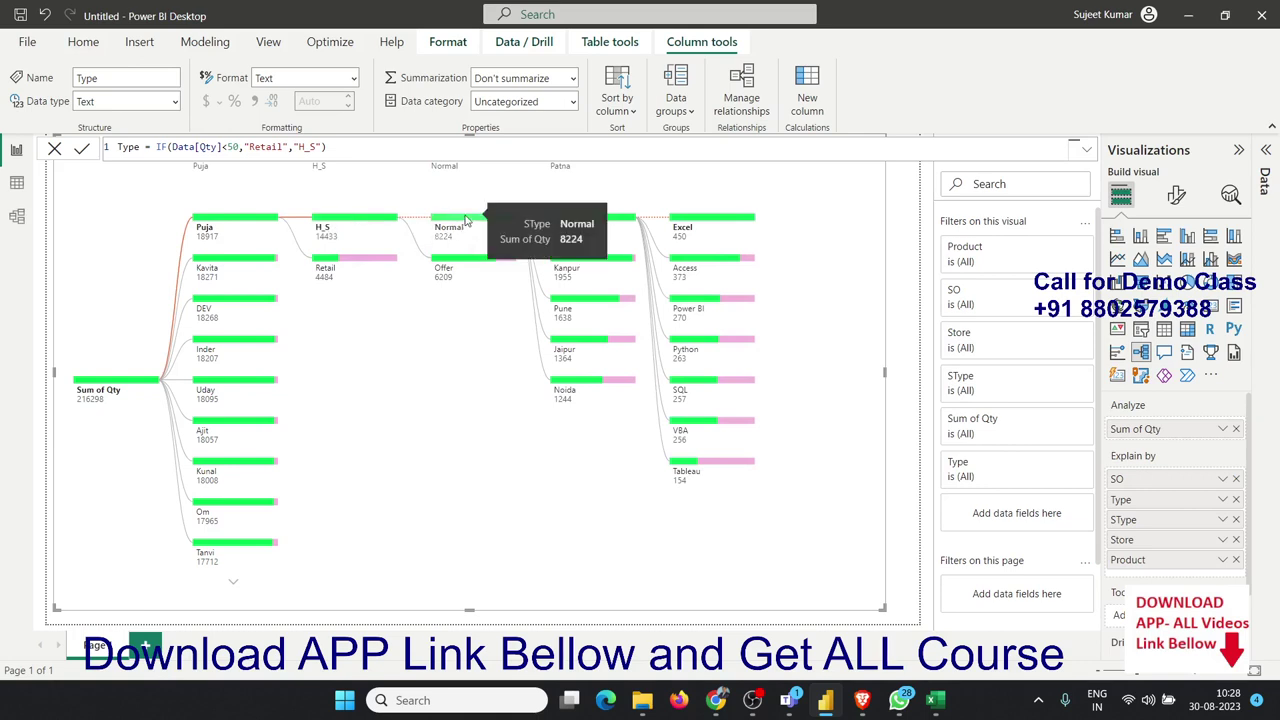
mouse_move(562, 230)
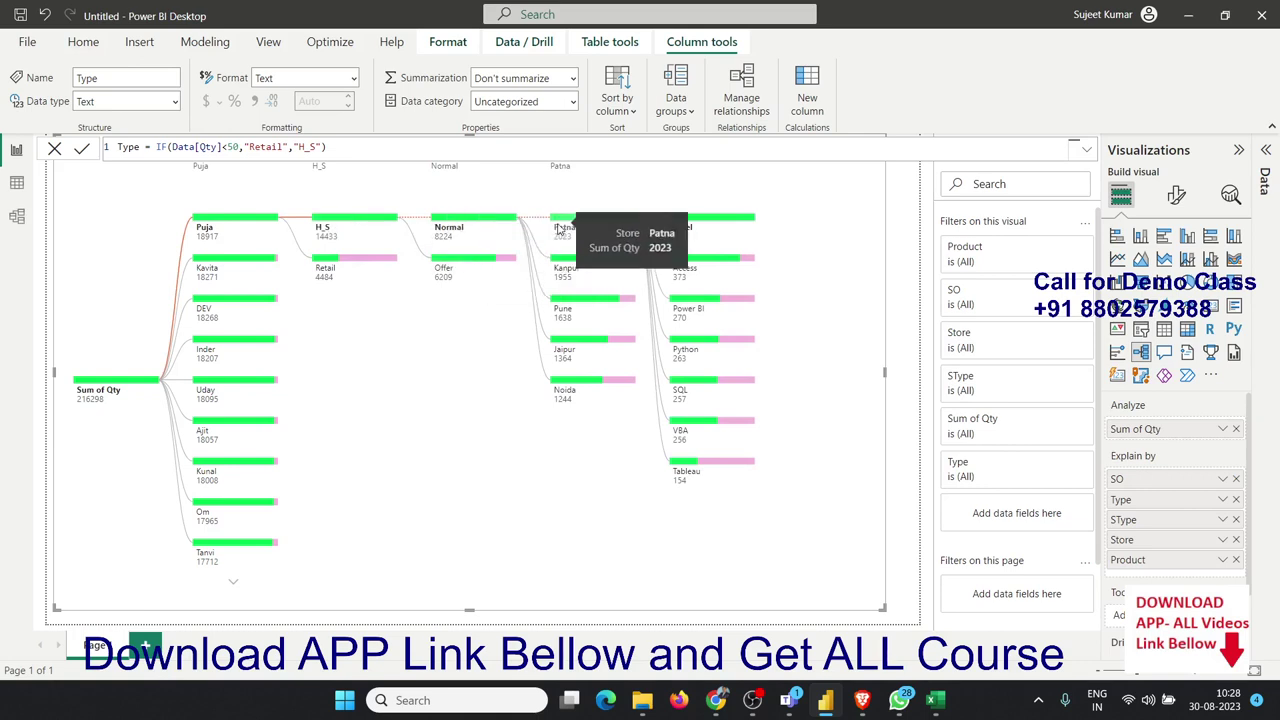
click(480, 261)
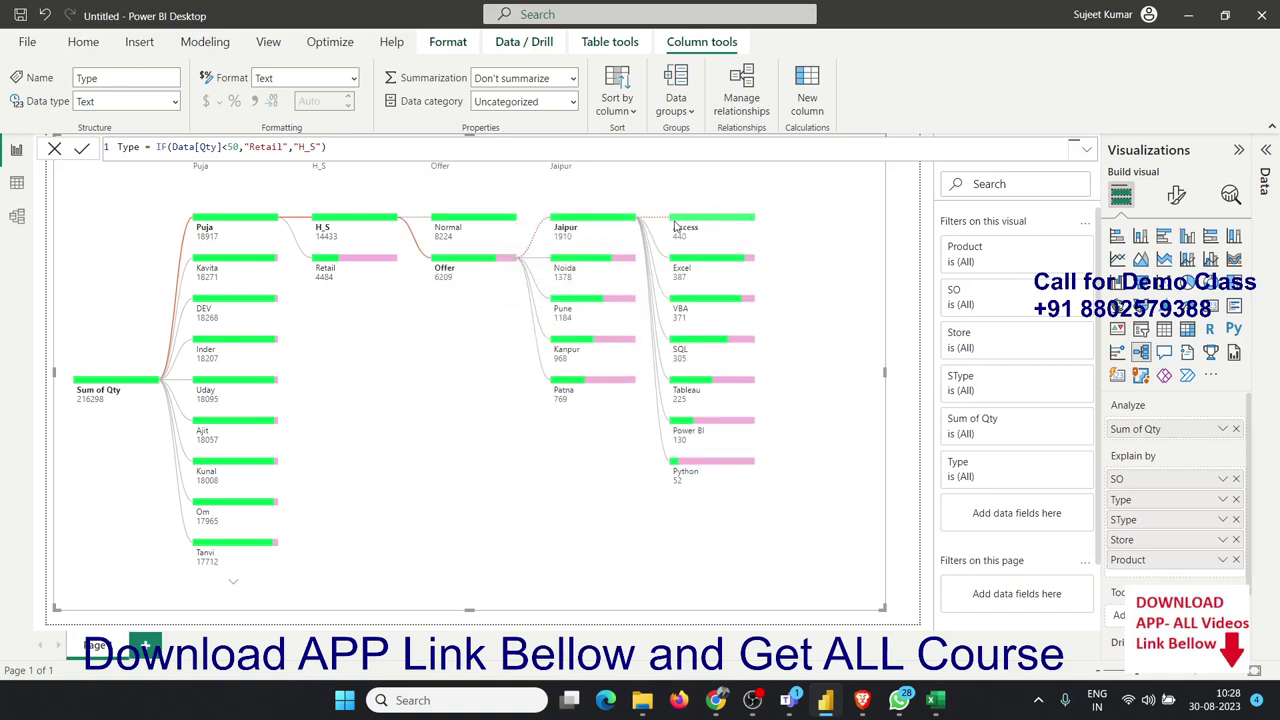
click(605, 262)
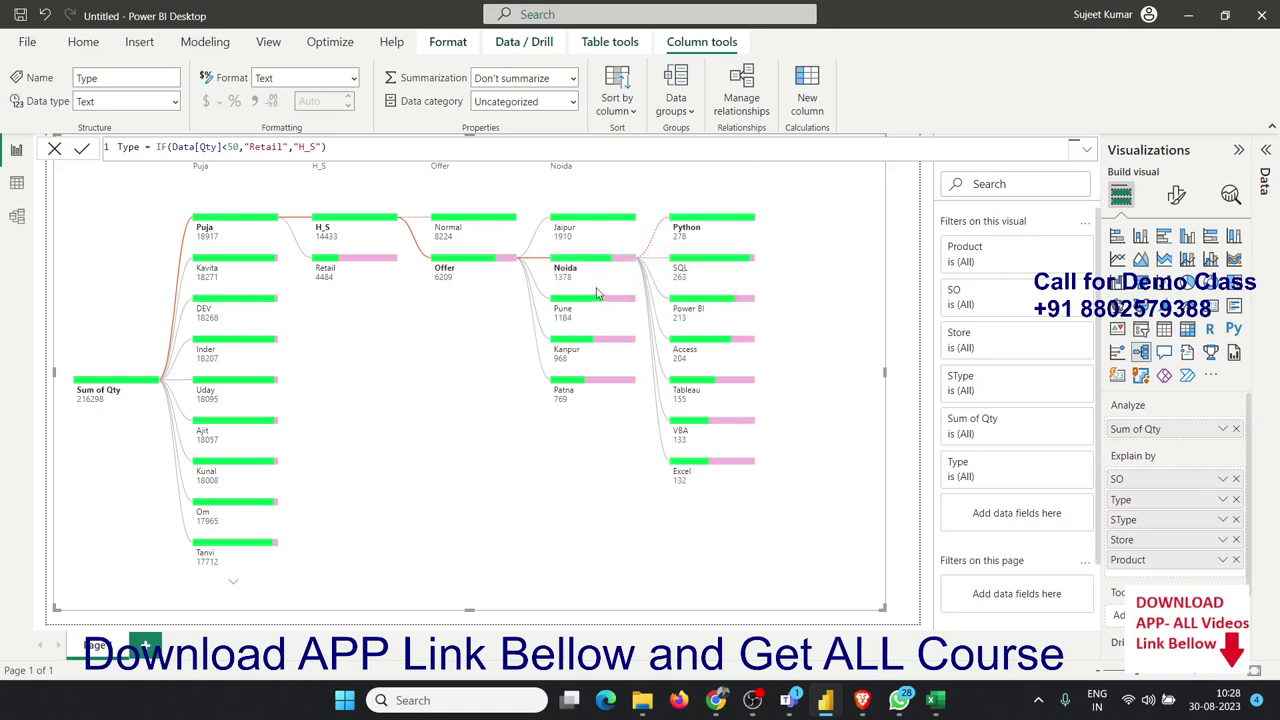
- Select Pune in the Store column to show its products, led by Excel at 300
click(595, 301)
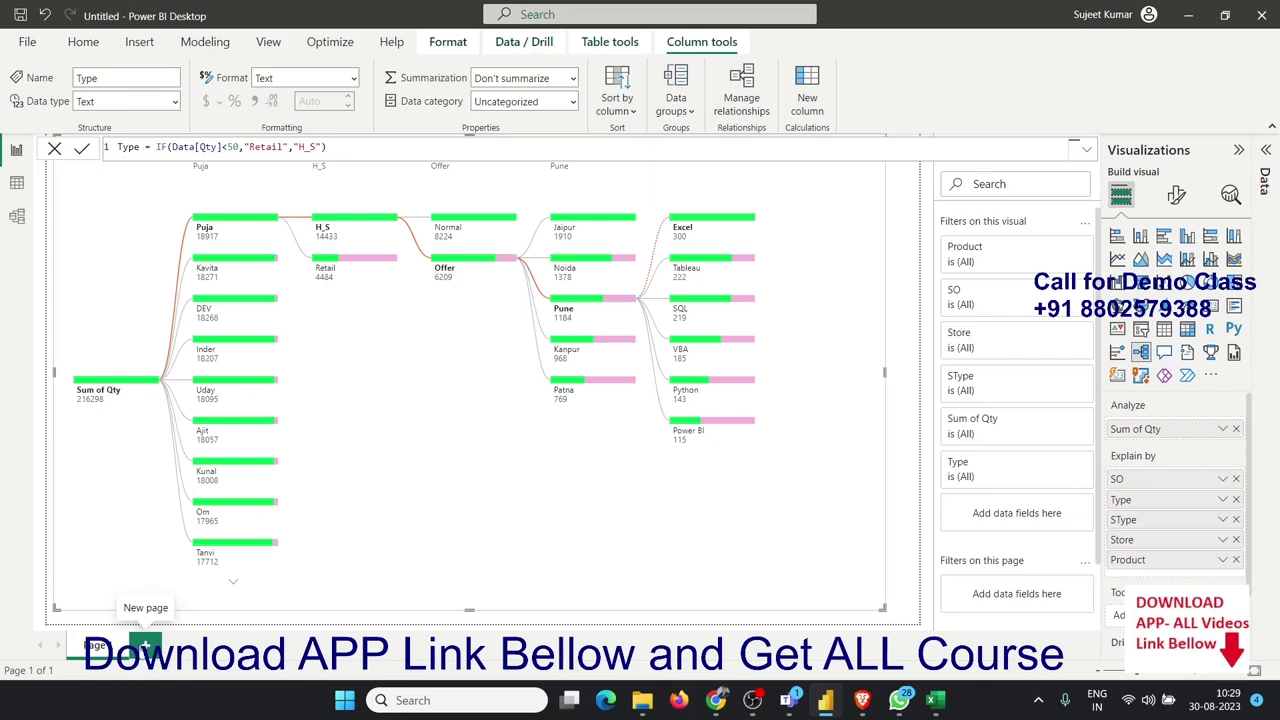
- Add Page 2 with a decomposition tree stretched across most of the canvas and show the Data pane
click(145, 645)
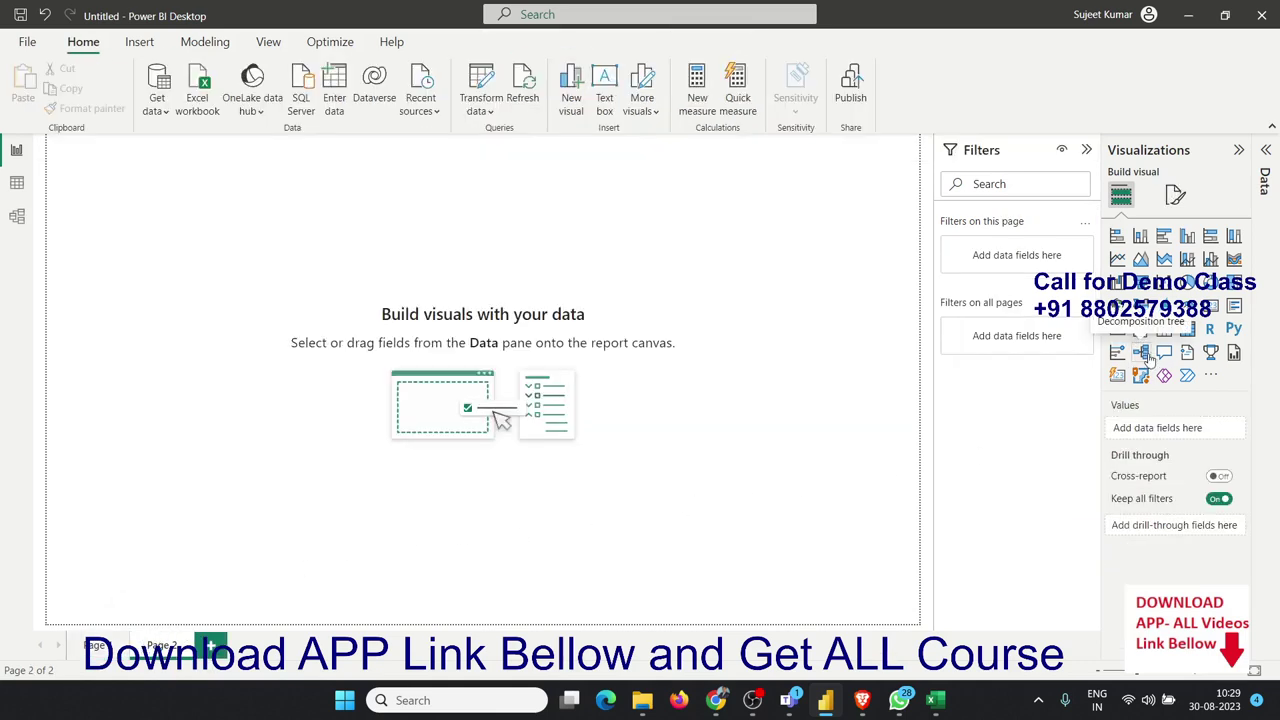
click(1144, 354)
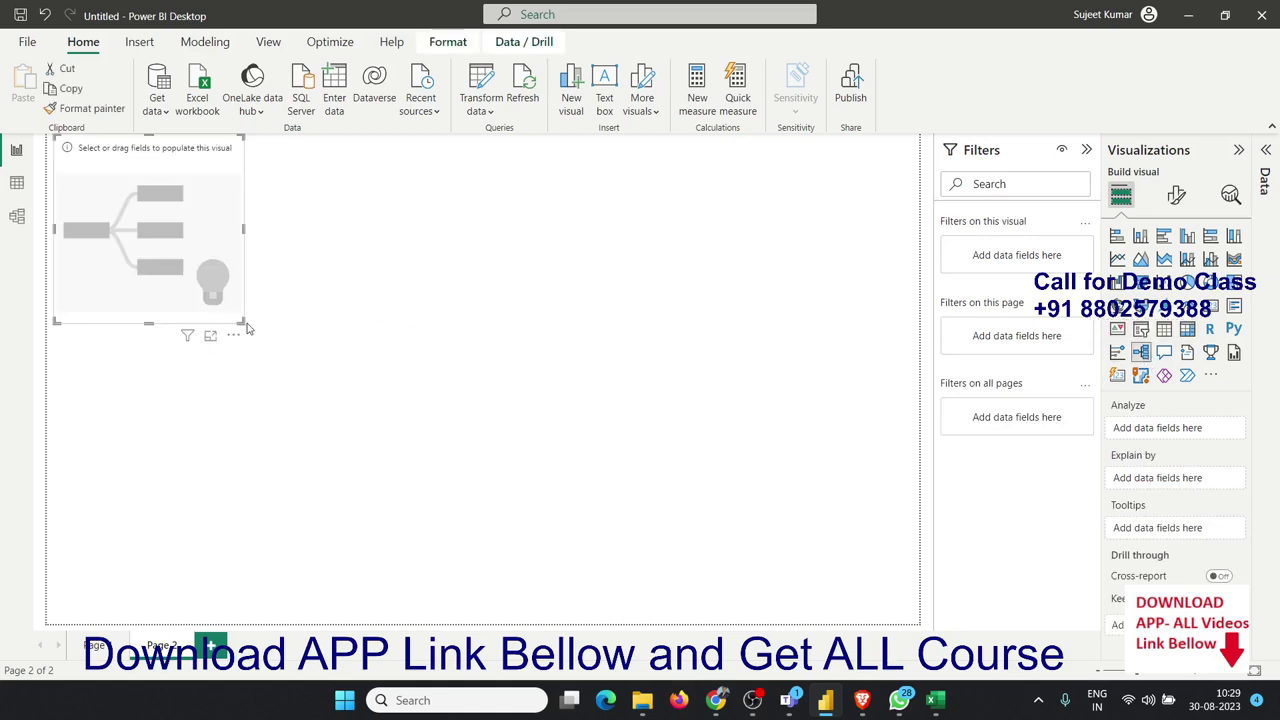
drag(241, 320, 872, 604)
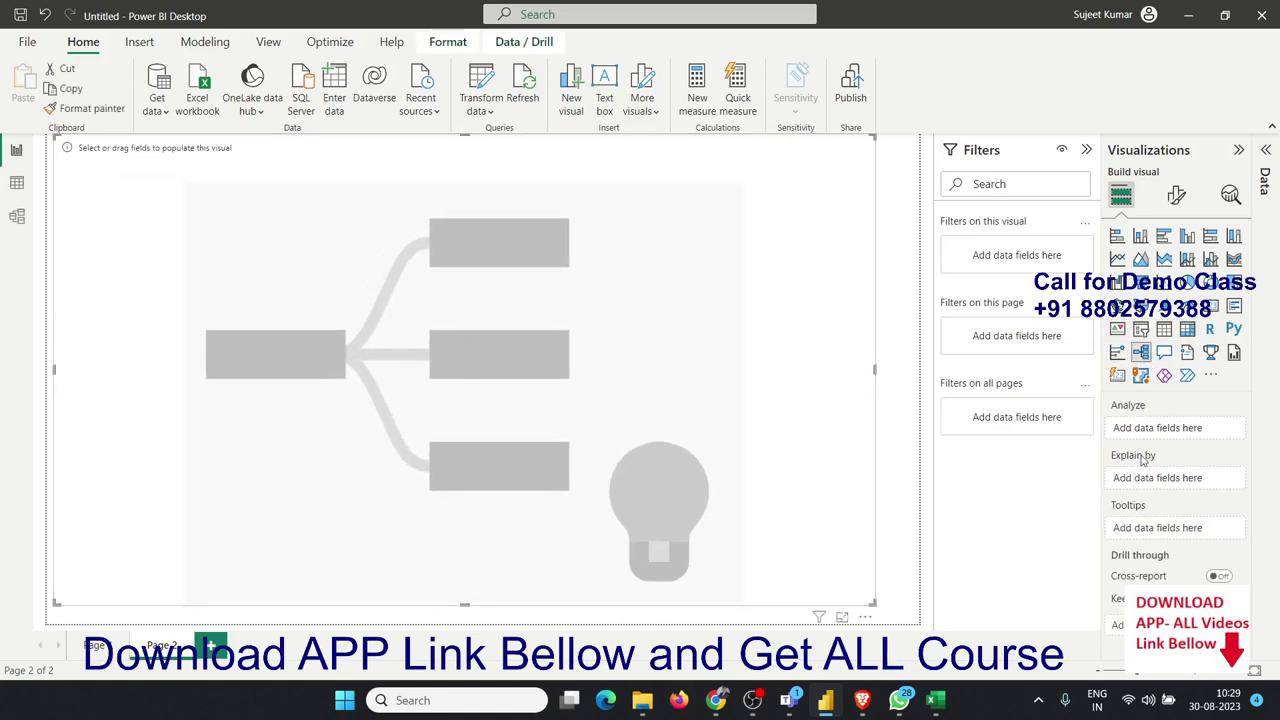
click(1266, 165)
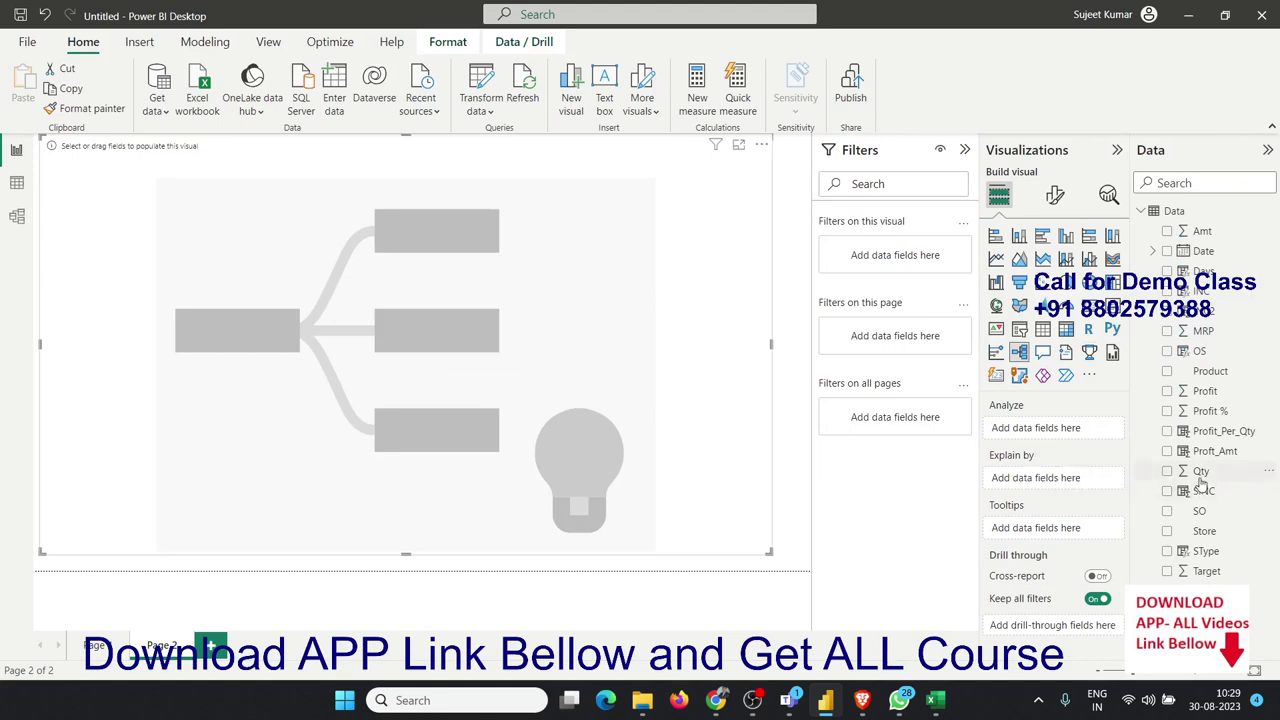
- Set Qty as the analyzed value, giving a Sum of Qty root of 216298
drag(1195, 480, 1070, 430)
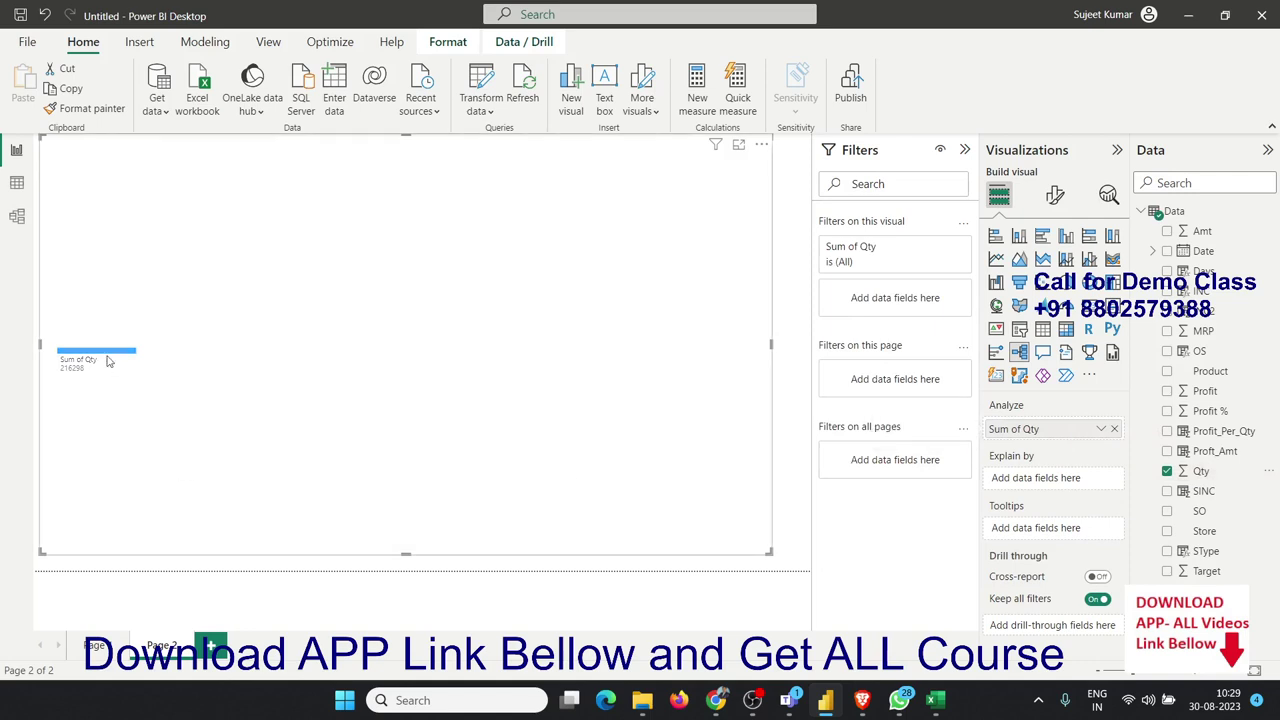
mouse_move(128, 357)
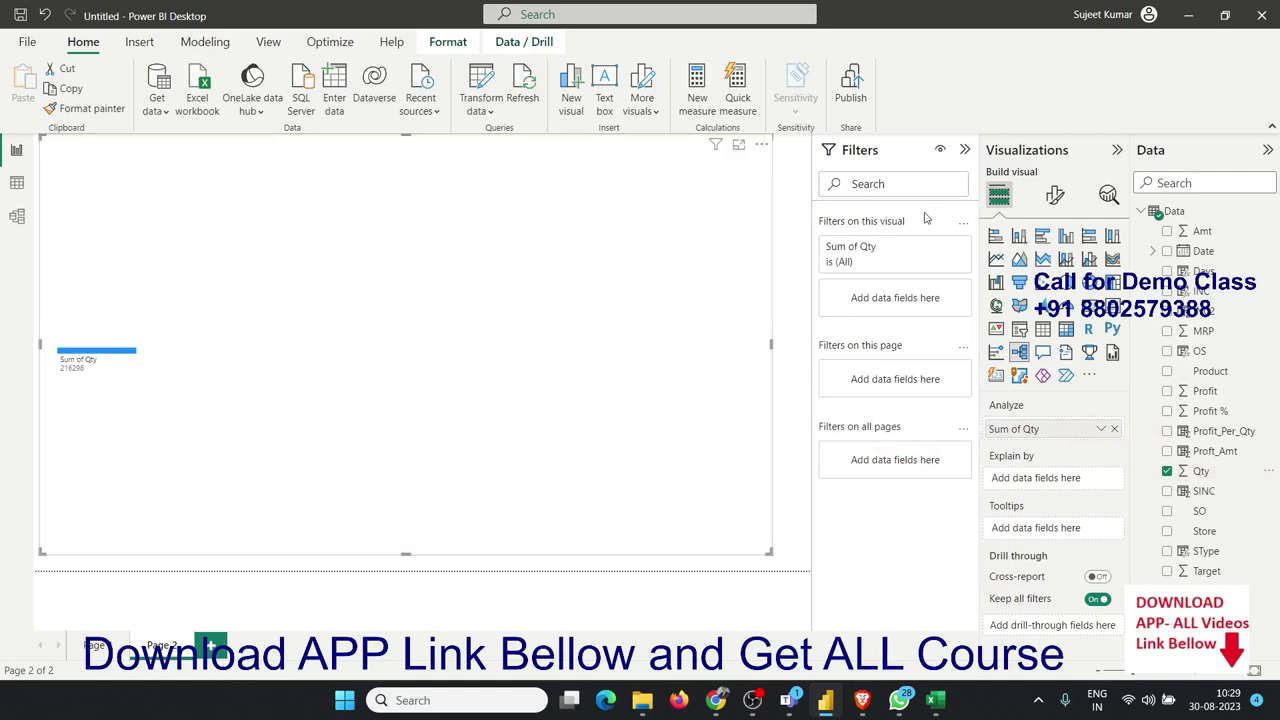
click(1055, 196)
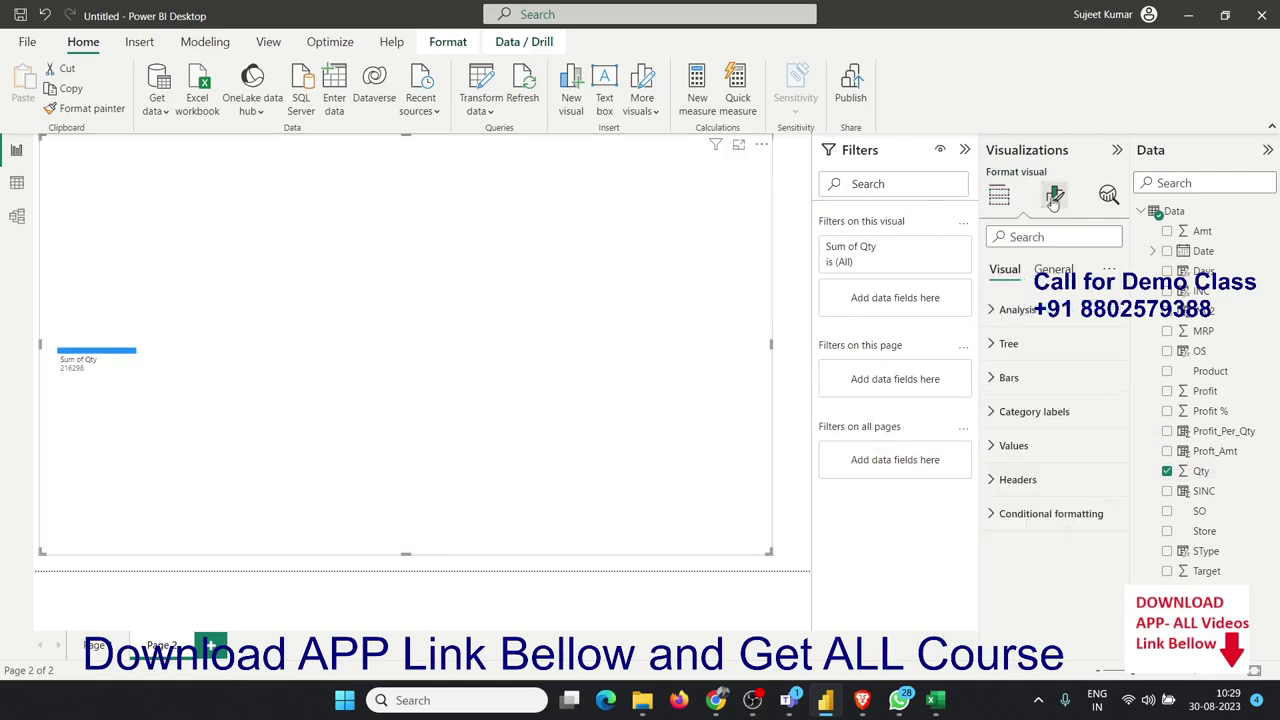
click(1075, 275)
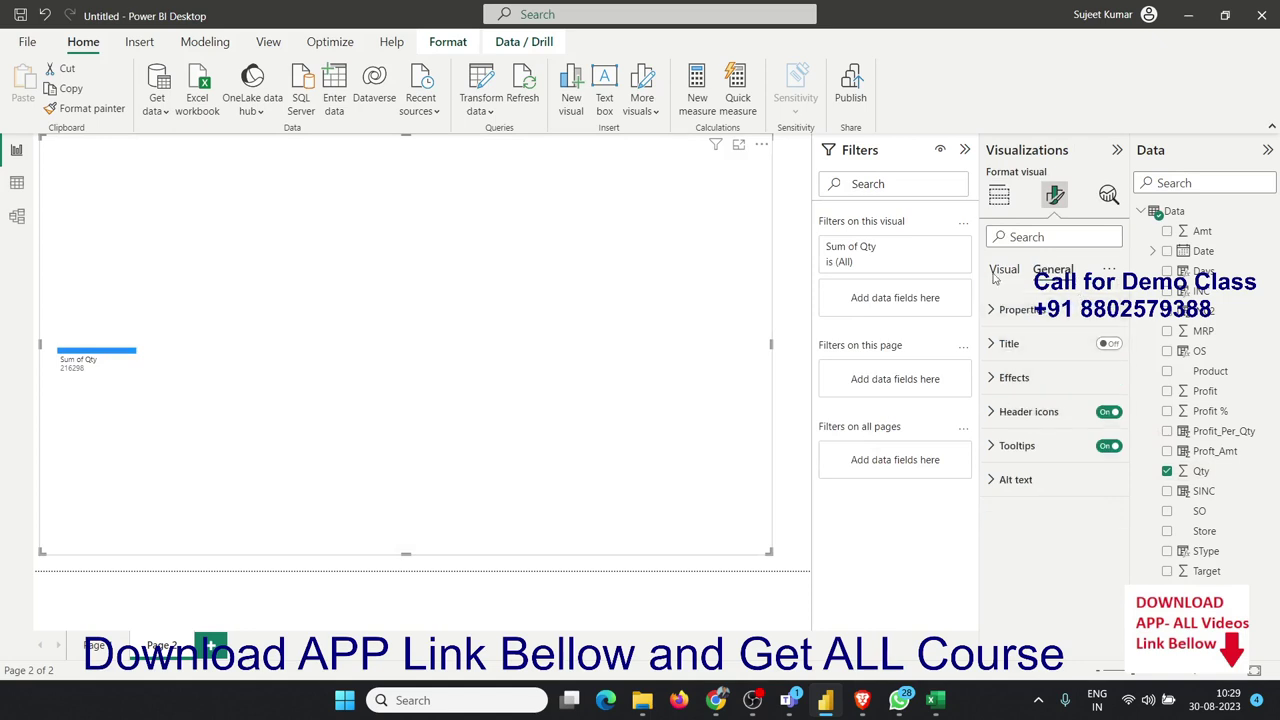
click(998, 197)
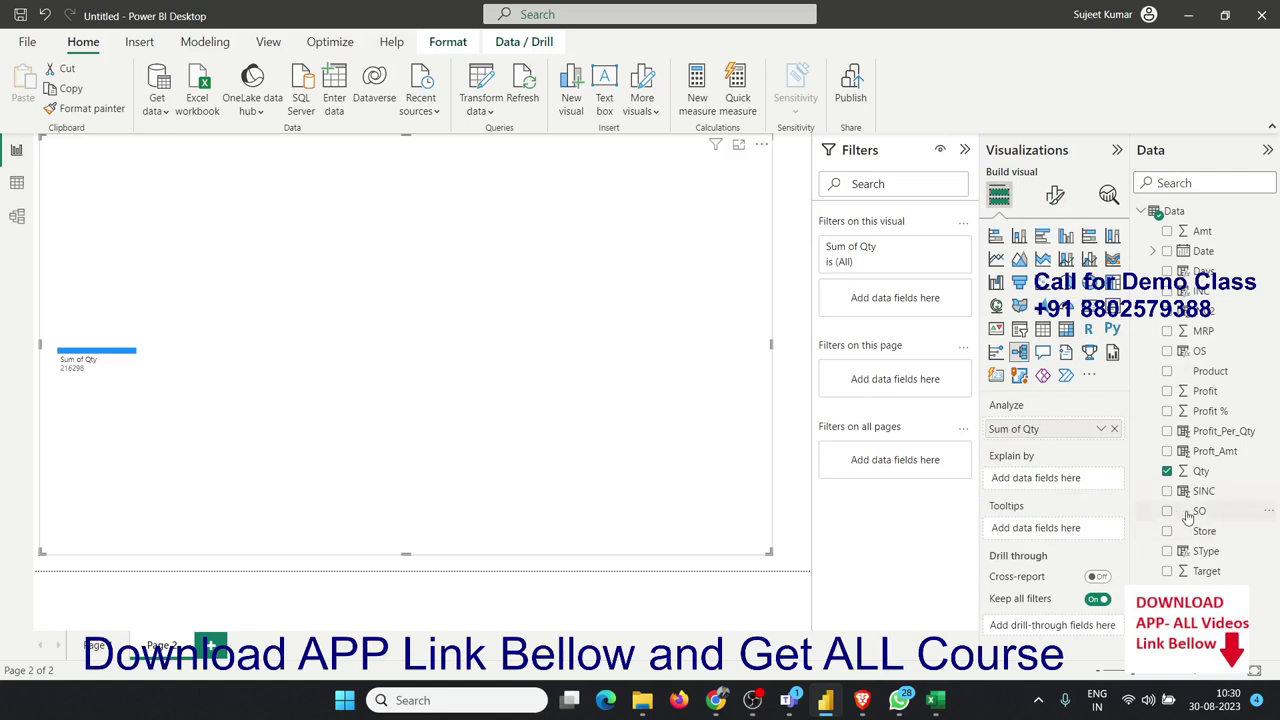
- Add SO to Explain by and split the Sum of Qty total by SO
drag(1199, 511, 1057, 488)
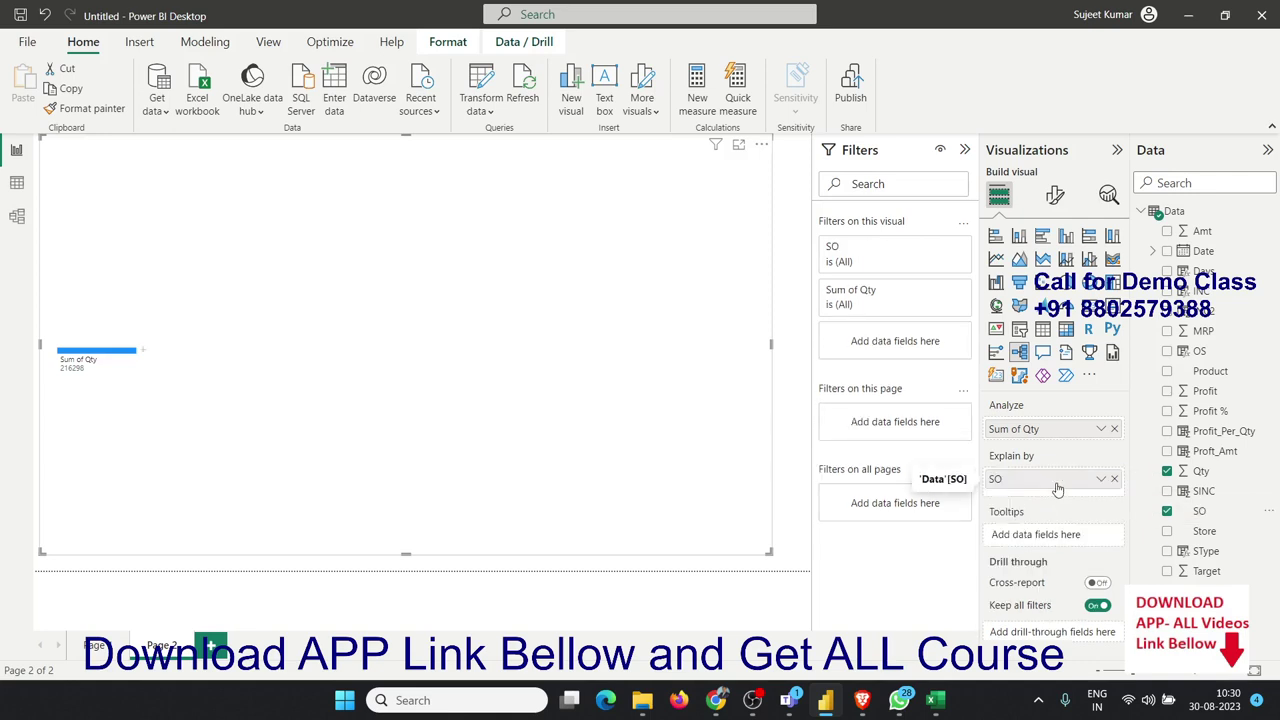
click(143, 355)
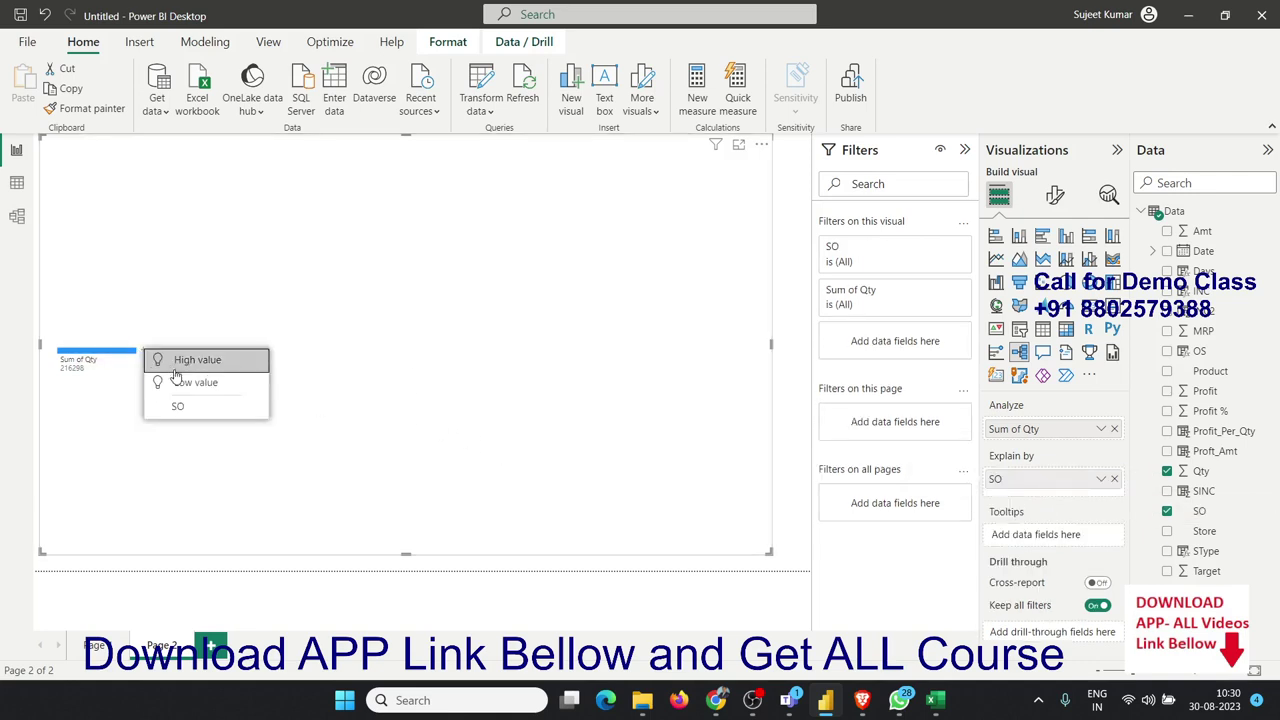
click(180, 362)
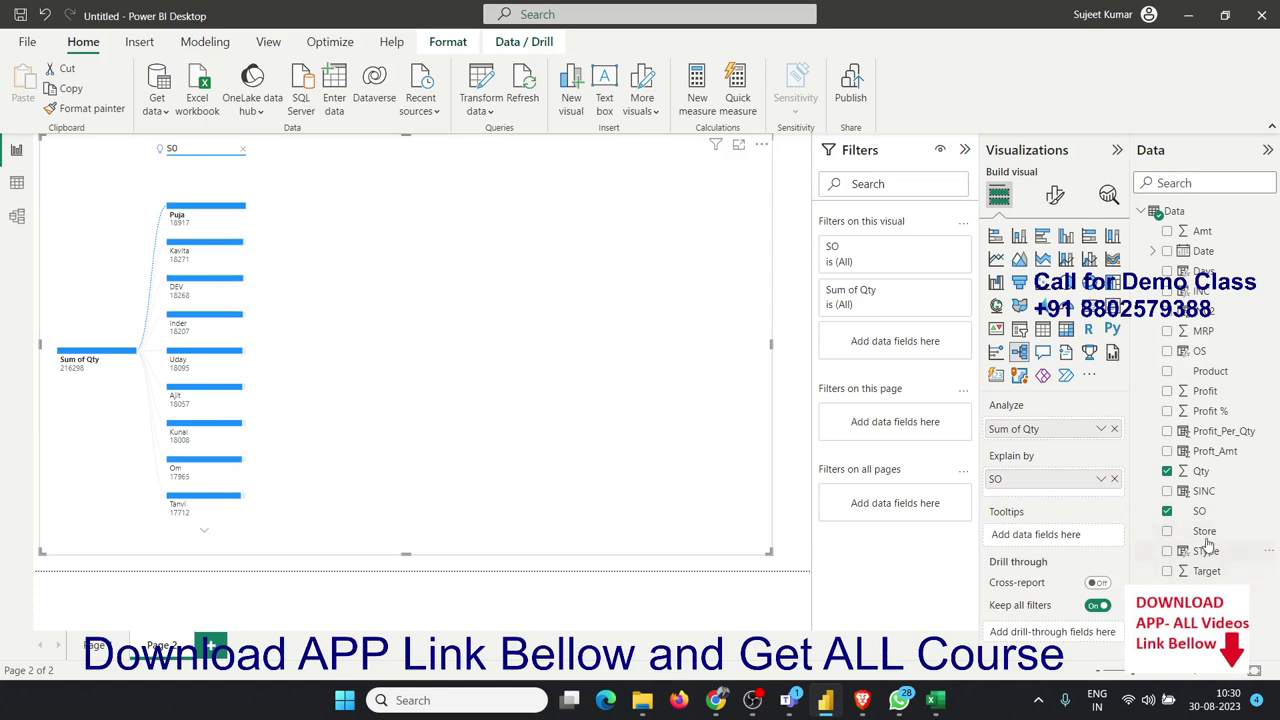
- Add Store to Explain by and expand Kanpur, Mumbai and Jaipur into their SO breakdowns
drag(1205, 531, 1048, 498)
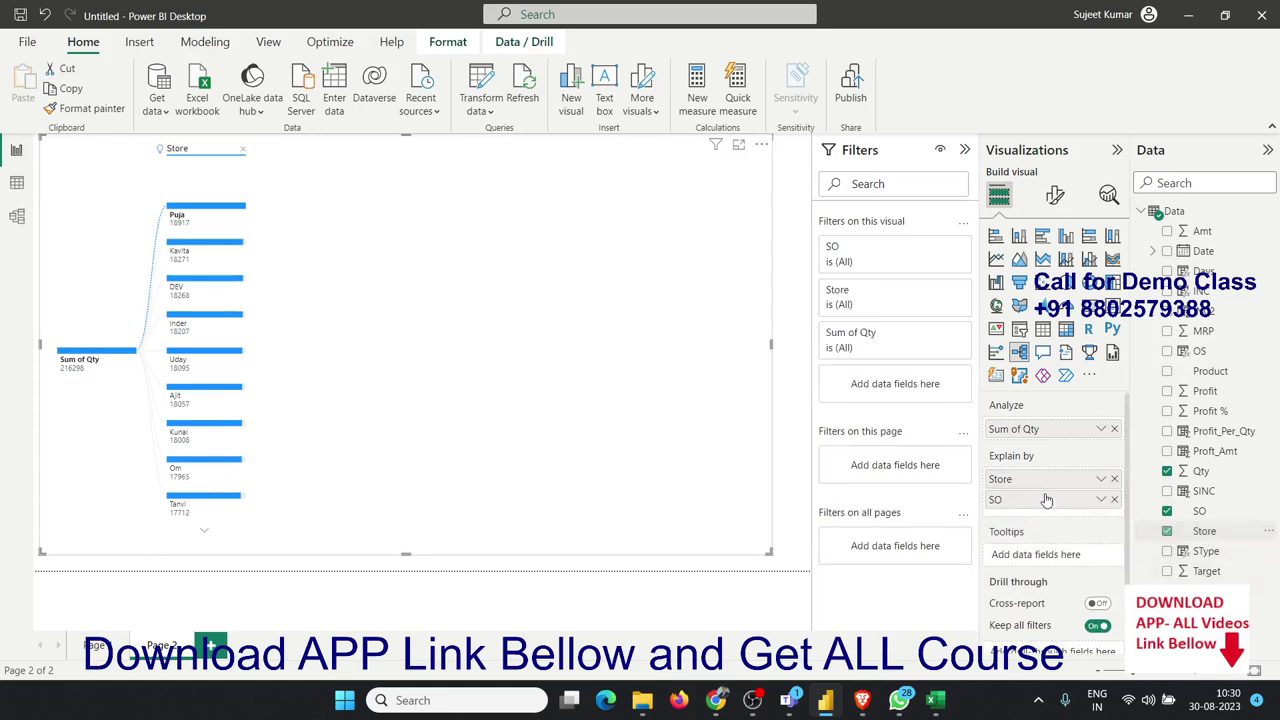
click(255, 212)
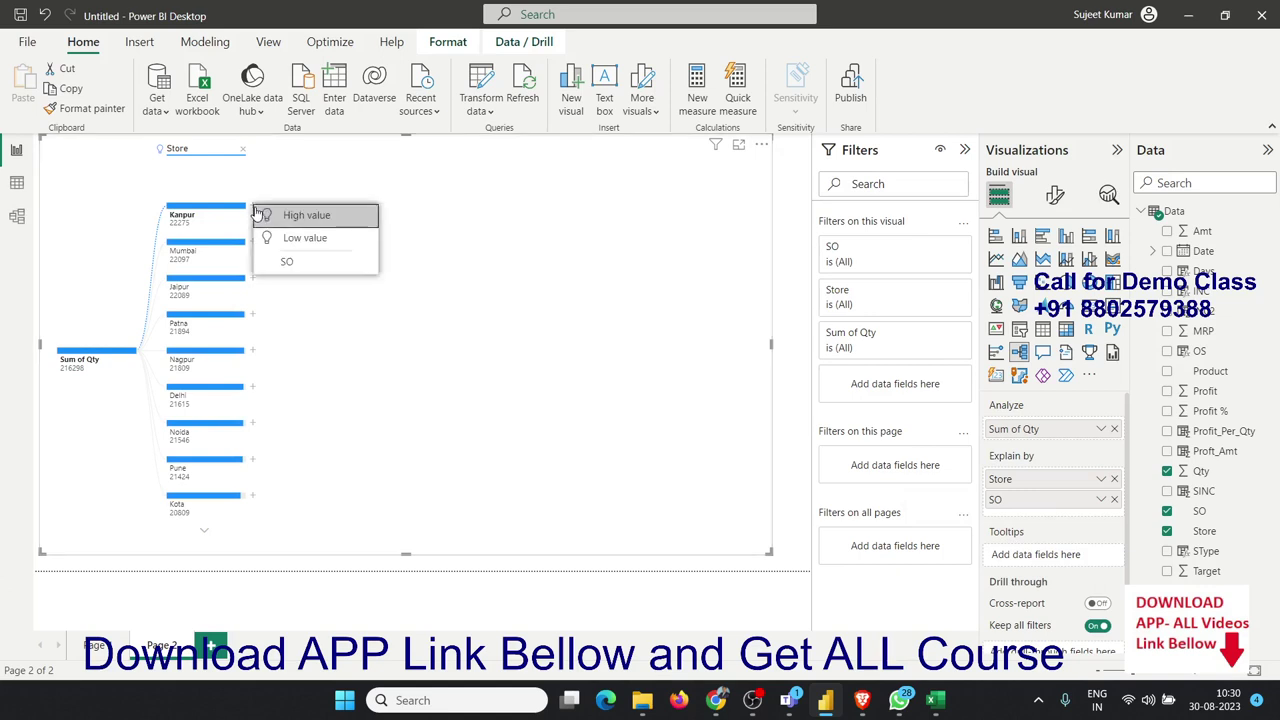
click(279, 213)
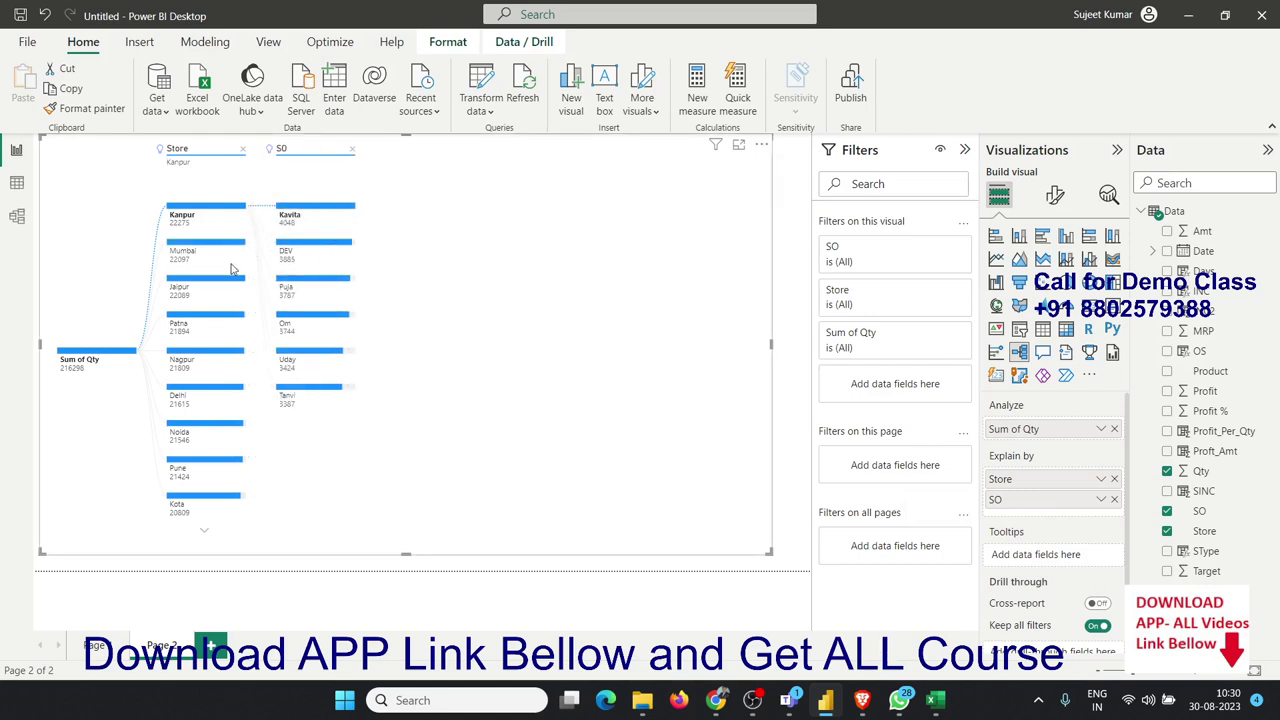
click(231, 245)
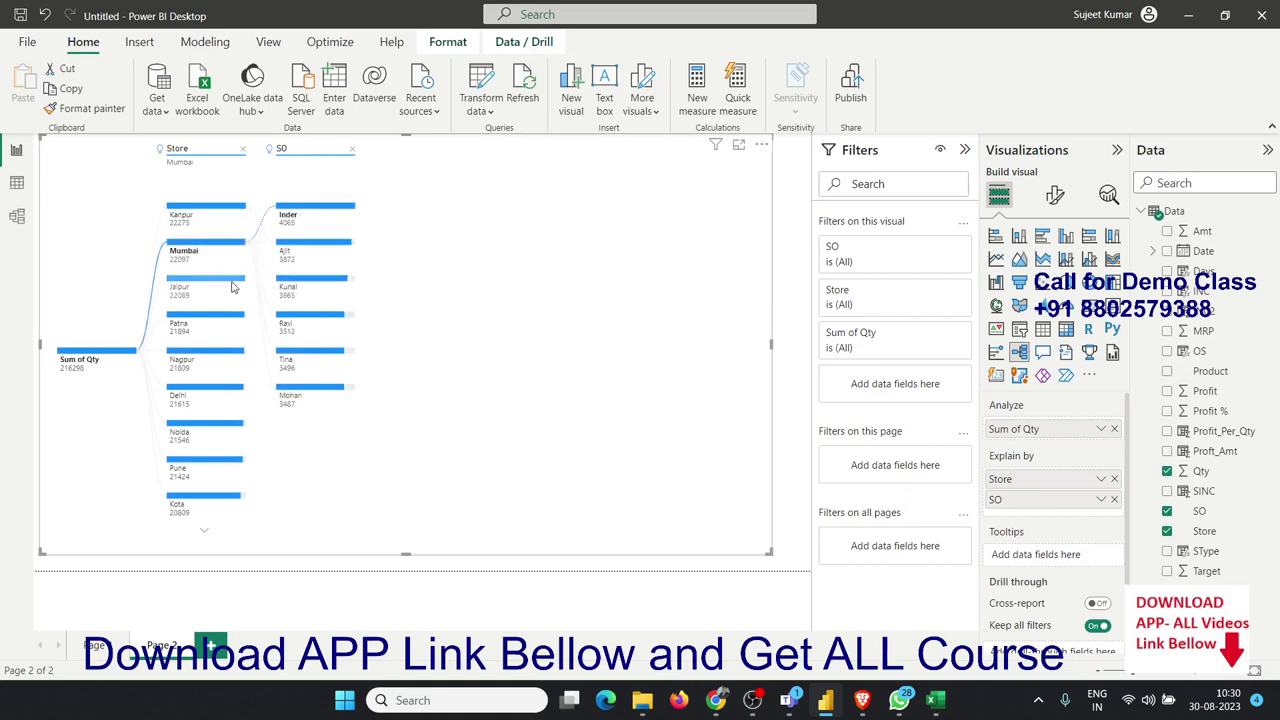
click(234, 285)
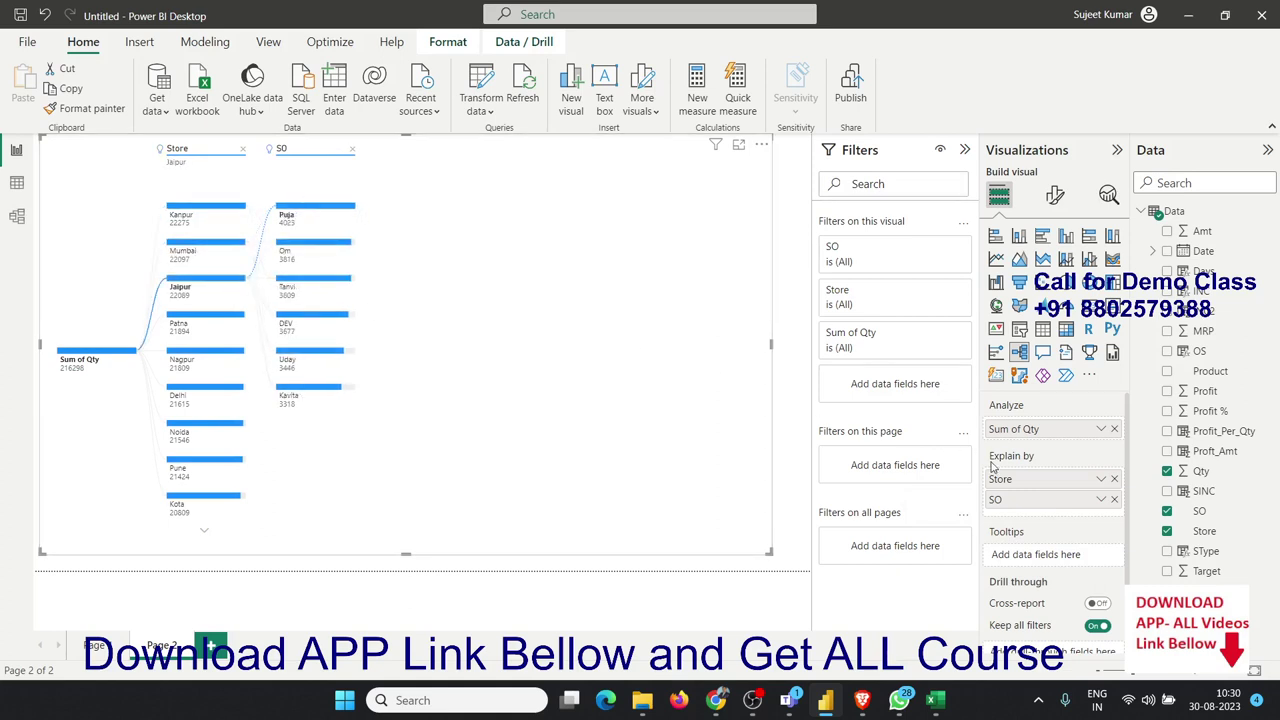
- Move Store below SO, expand Puja, and split its Jaipur store by Product
drag(1025, 488, 1028, 508)
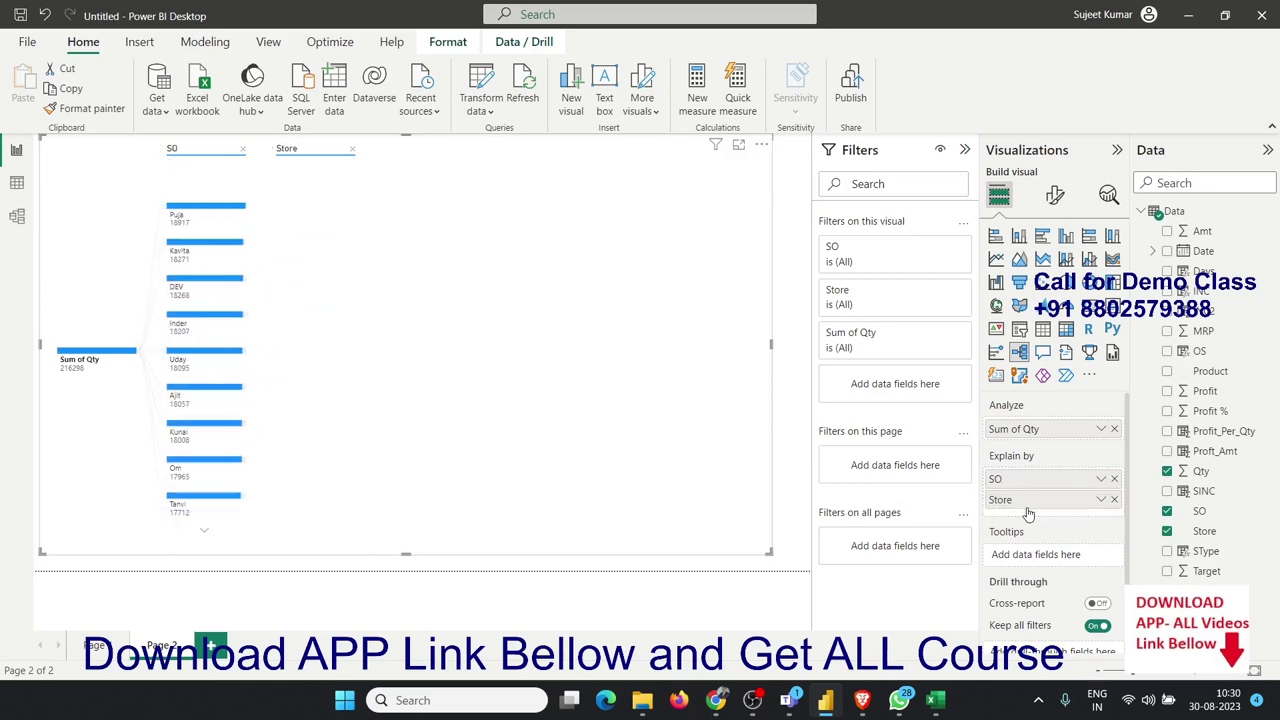
click(210, 210)
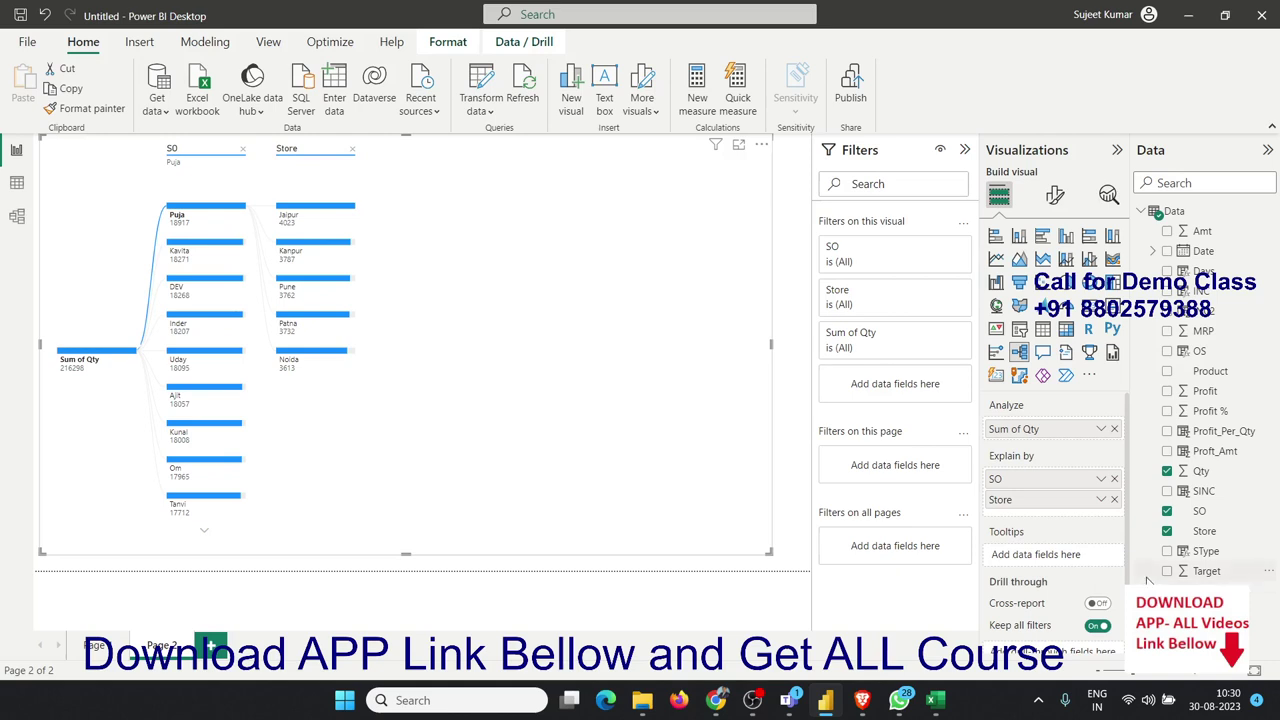
mouse_move(1205, 371)
mouse_down()
mouse_move(1078, 566)
mouse_move(1050, 516)
mouse_up()
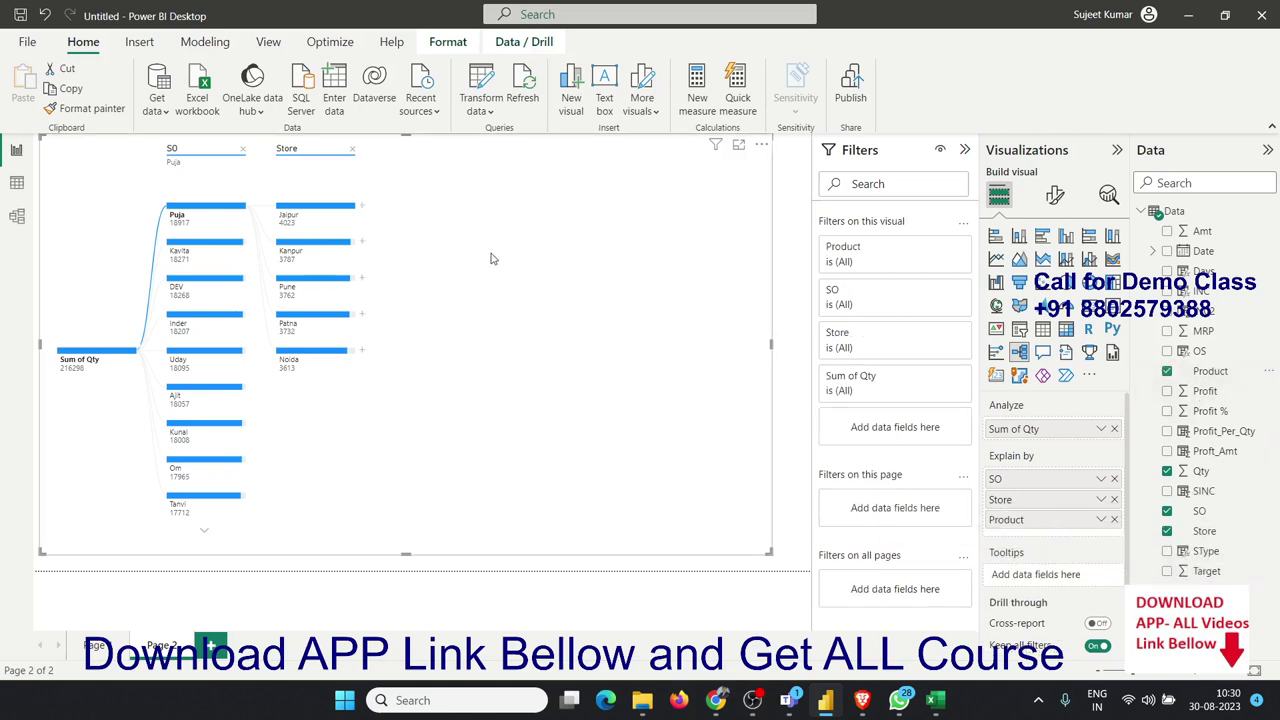
click(363, 207)
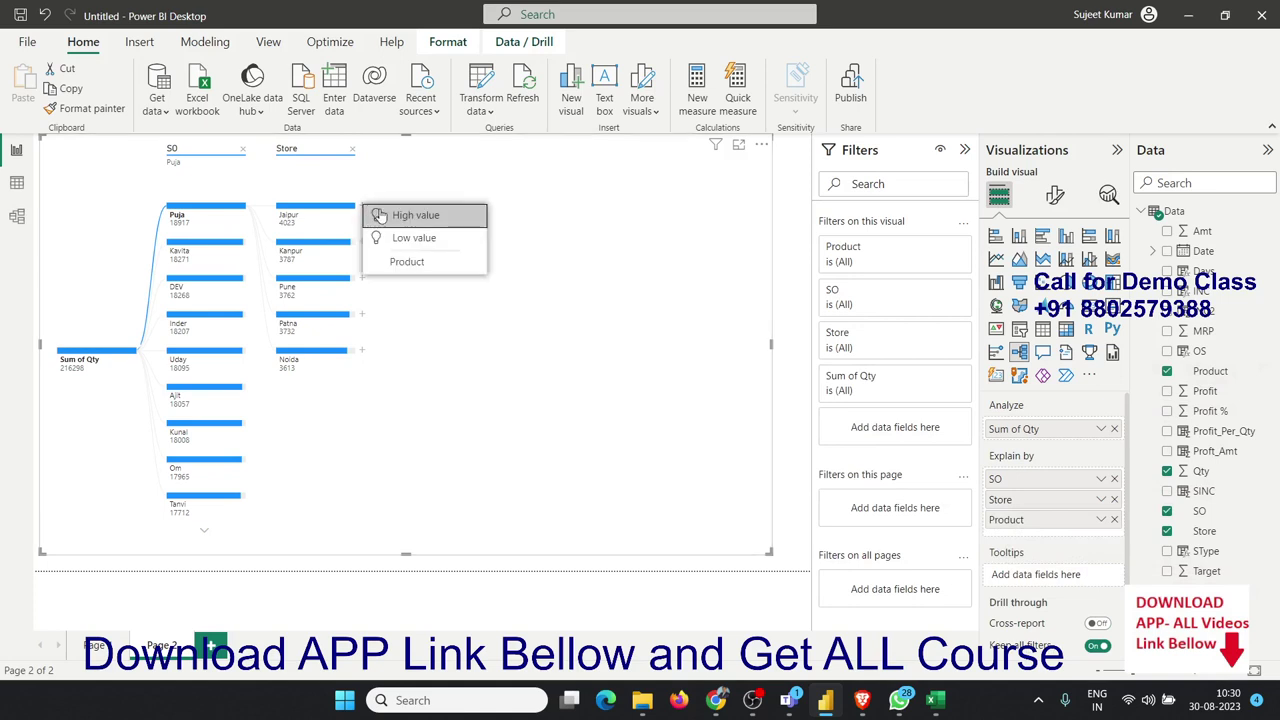
click(410, 260)
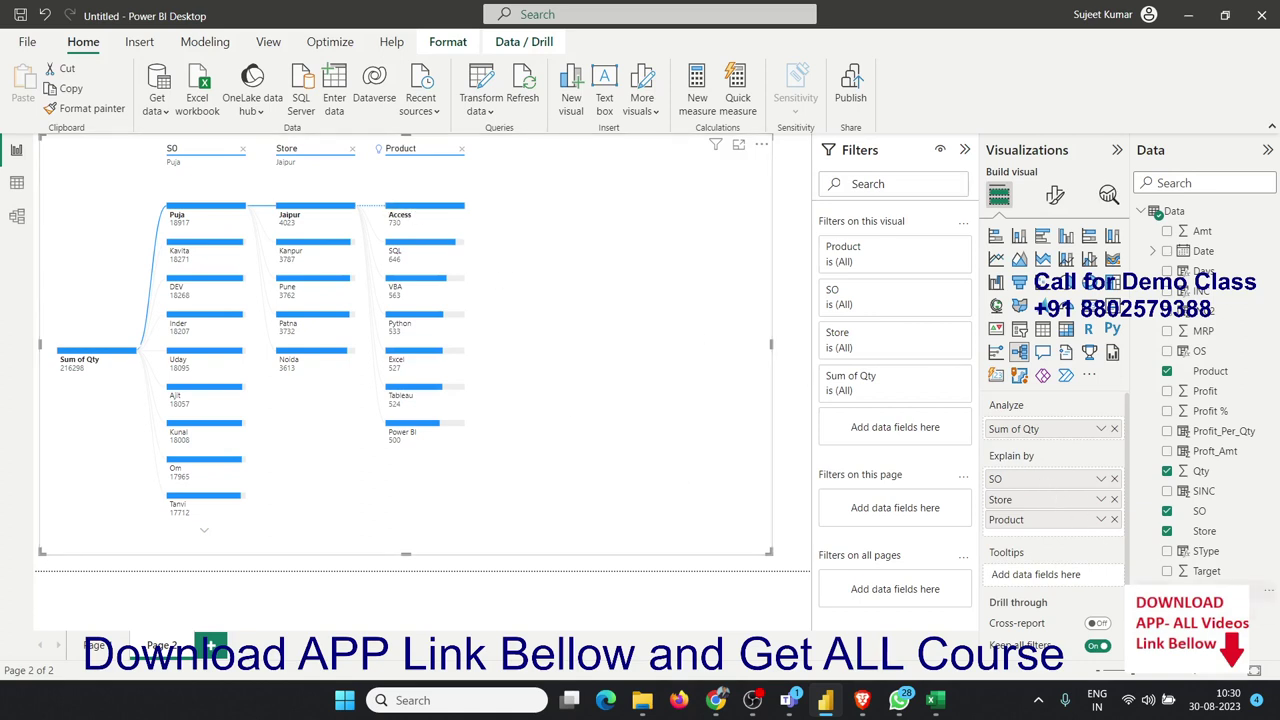
- Add Type after Product, split Access, SQL and VBA by Type, and add SType
drag(1200, 591, 1050, 519)
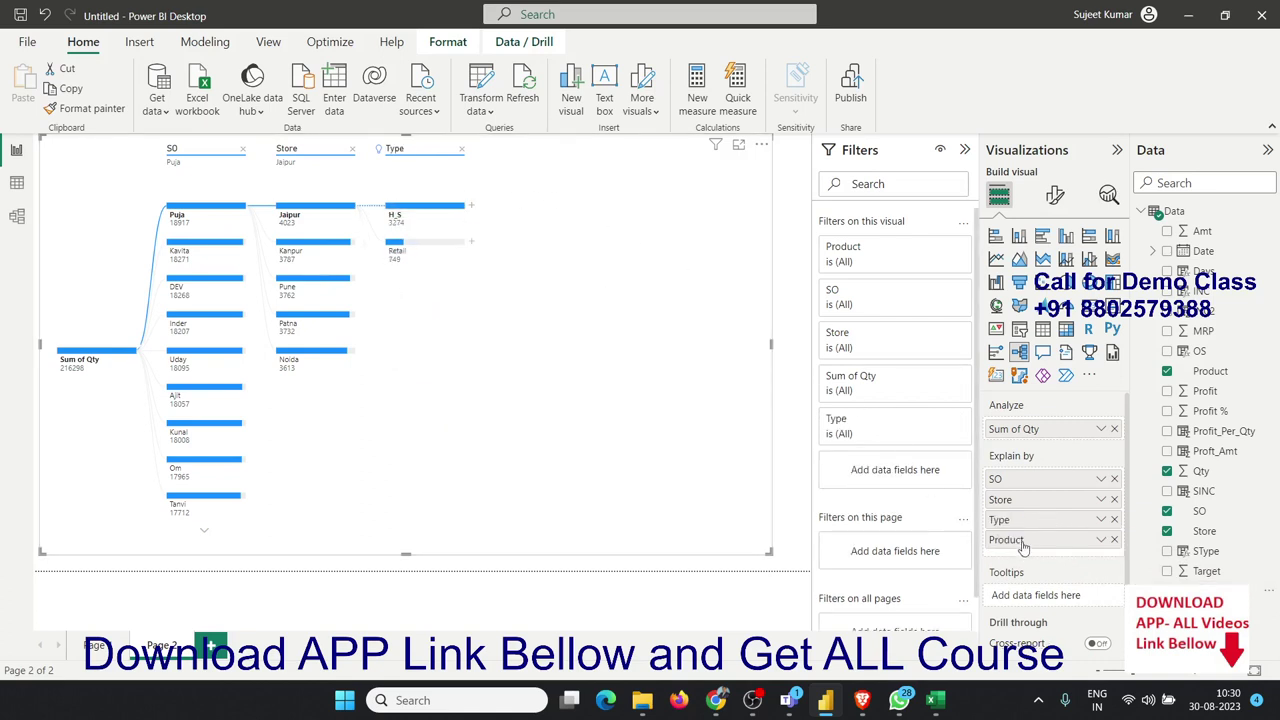
drag(1020, 530, 1020, 553)
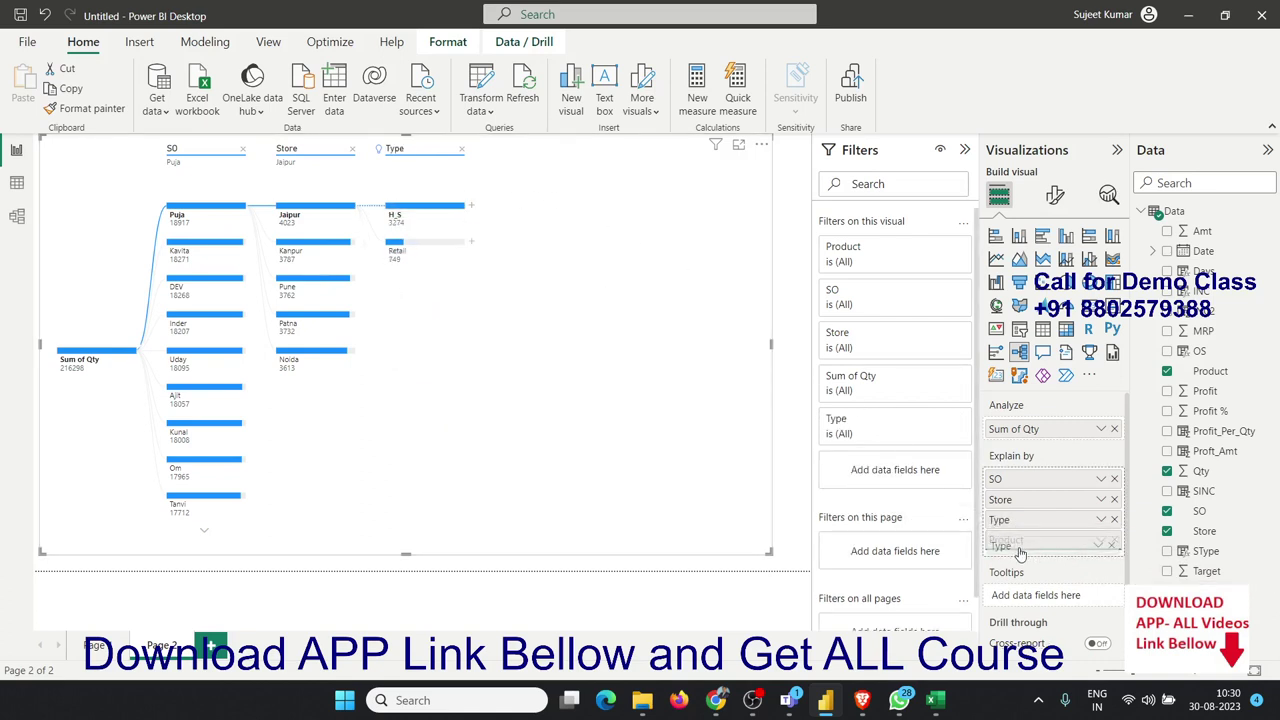
click(471, 206)
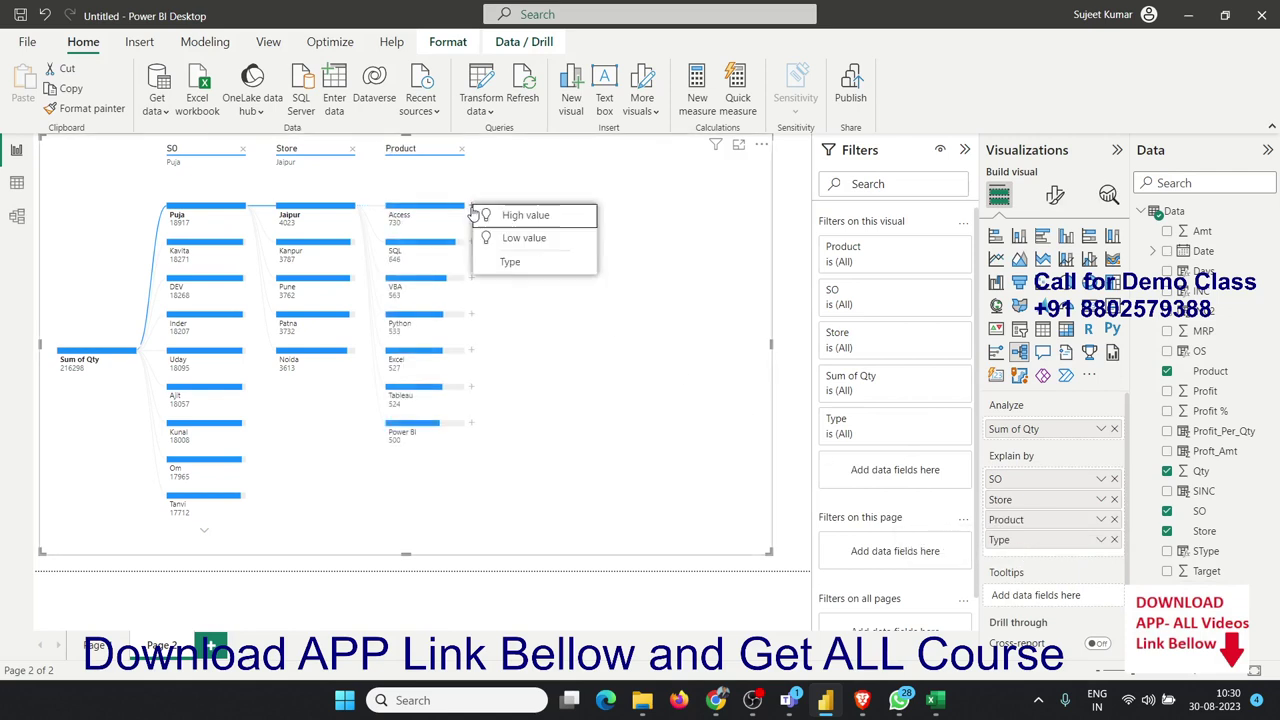
click(491, 222)
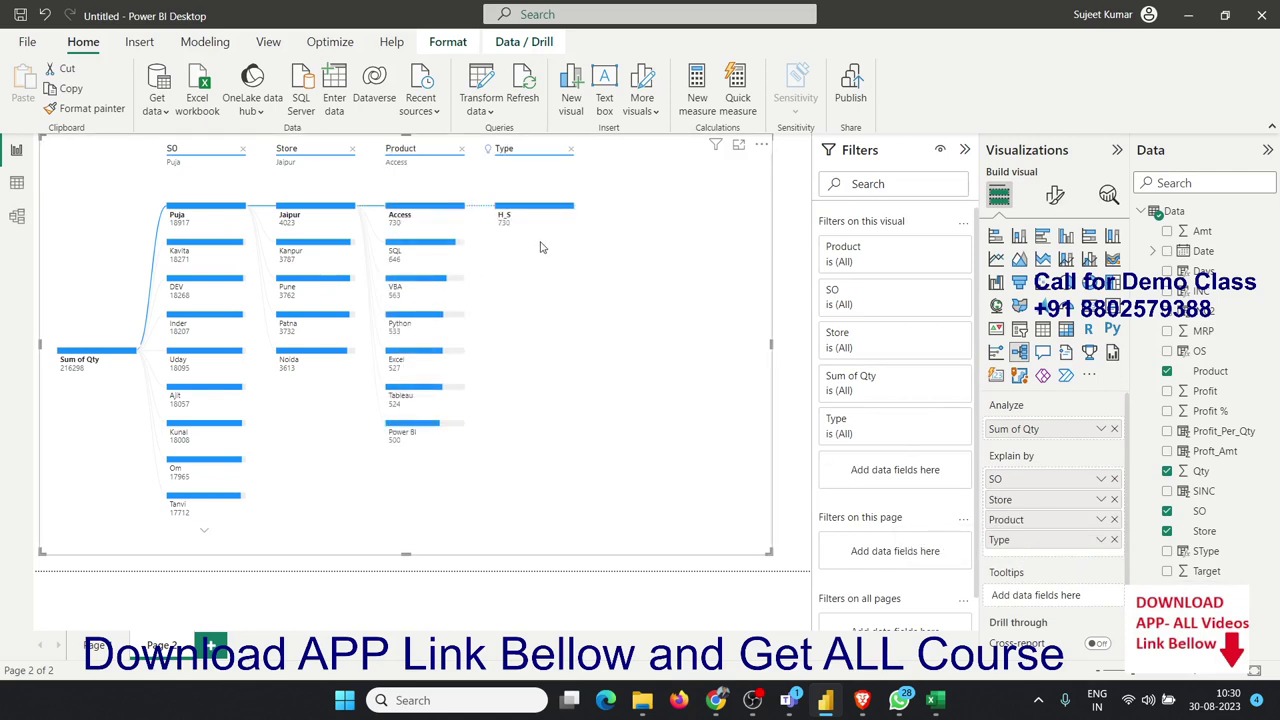
click(443, 245)
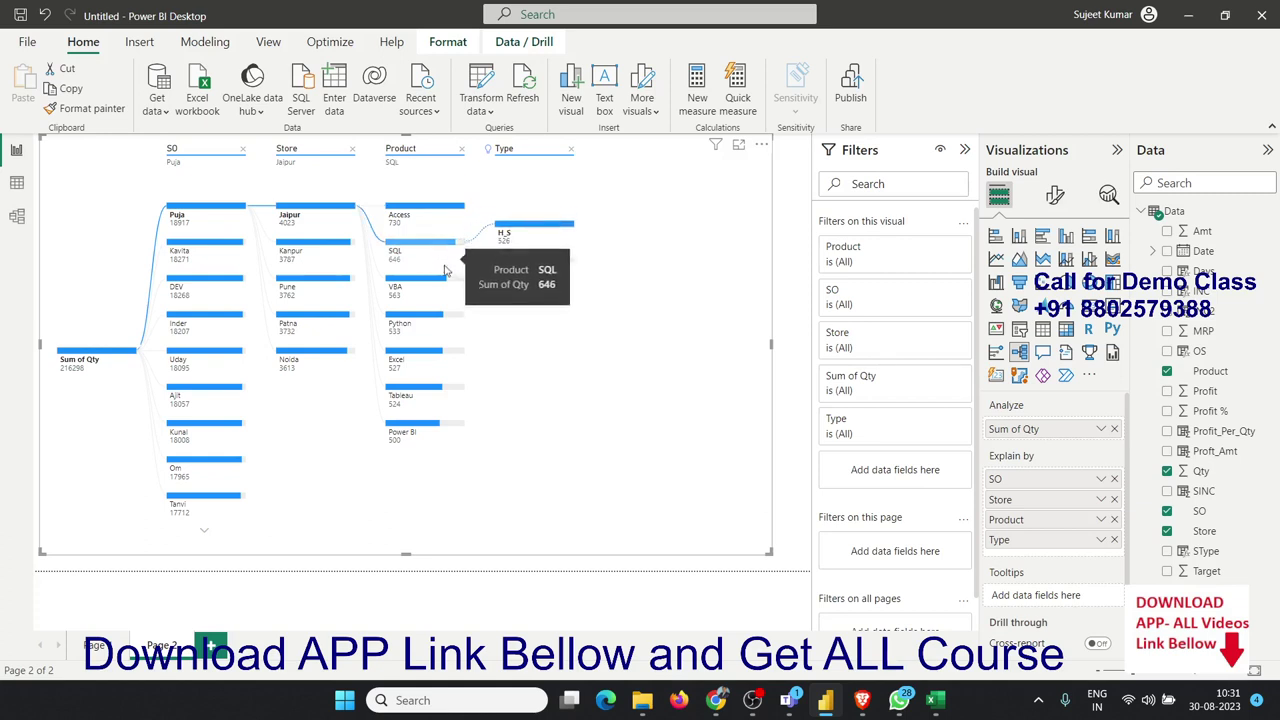
click(447, 287)
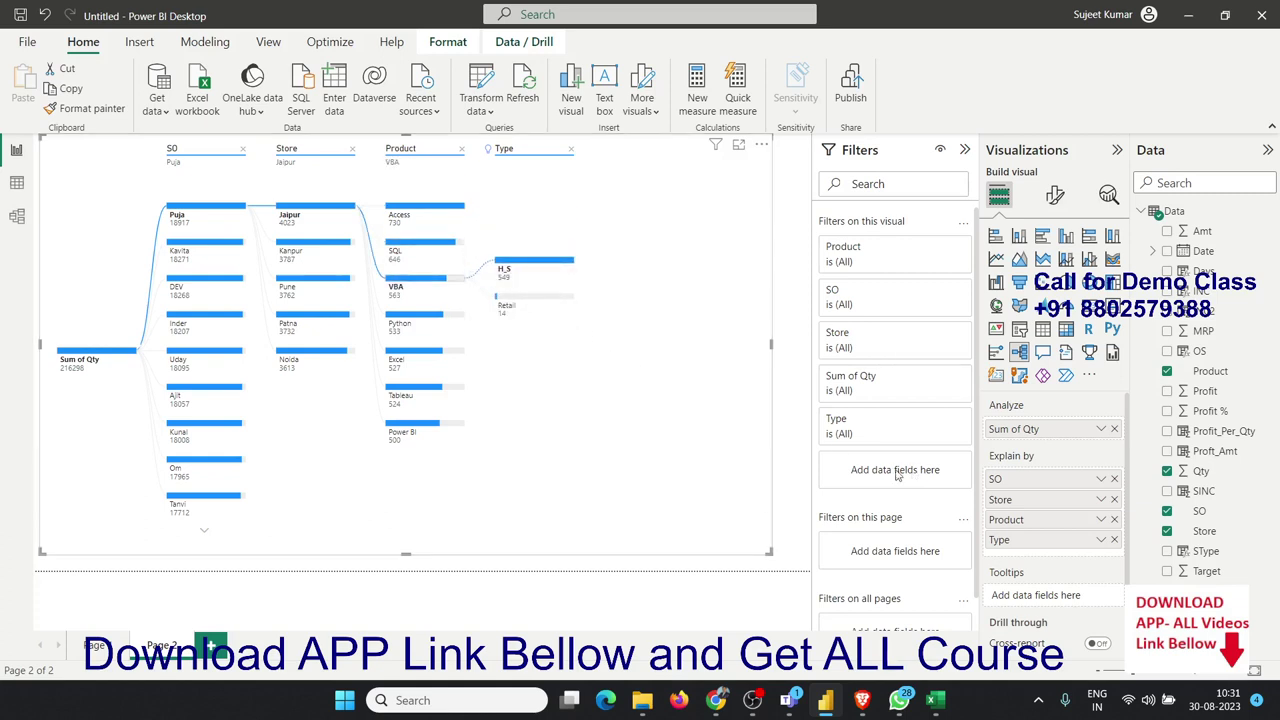
mouse_move(1208, 551)
mouse_down()
mouse_move(1065, 562)
mouse_move(1060, 548)
mouse_up()
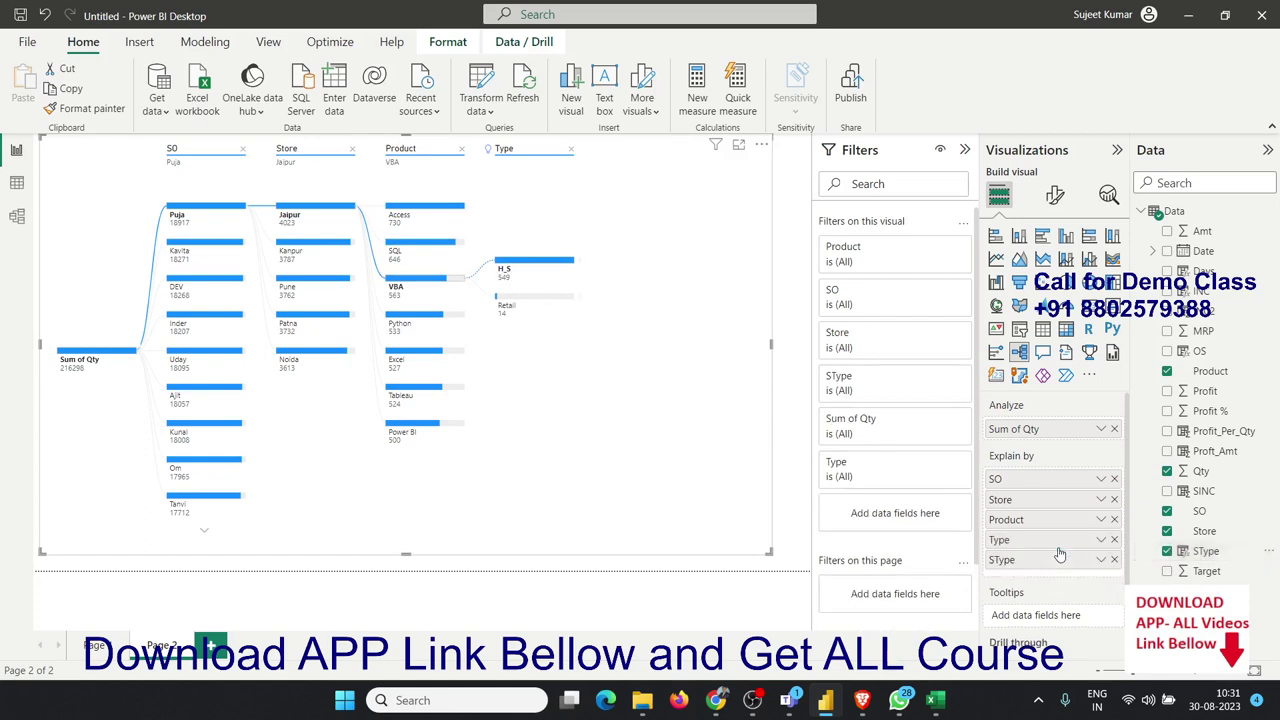
- Split H_S by SType, then expand the Kavita, Inder, Uday and Ajit paths
click(580, 262)
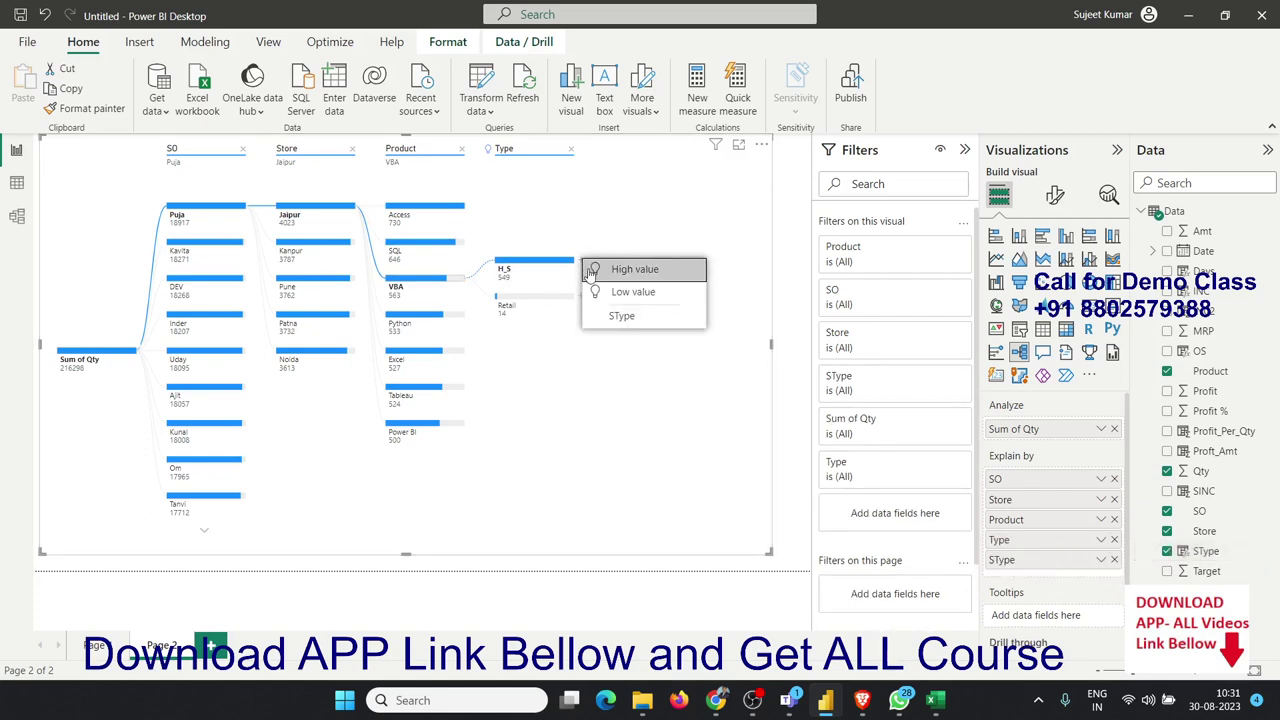
click(593, 267)
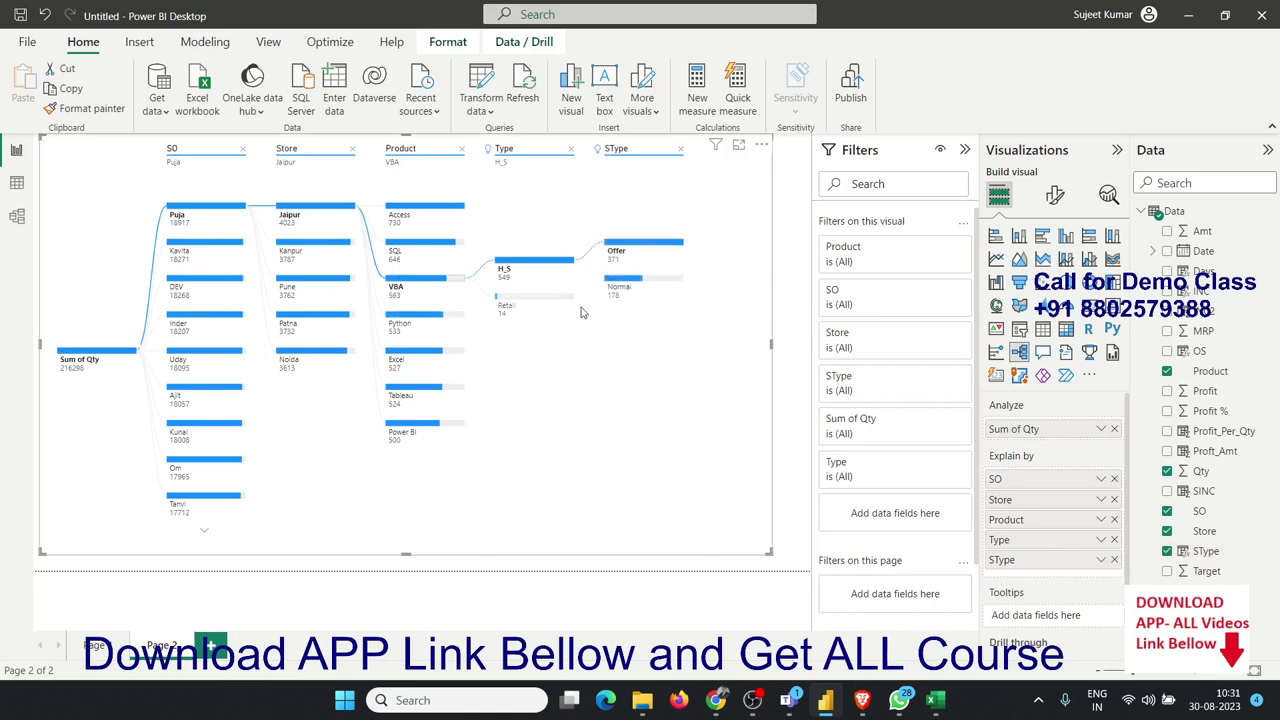
click(185, 249)
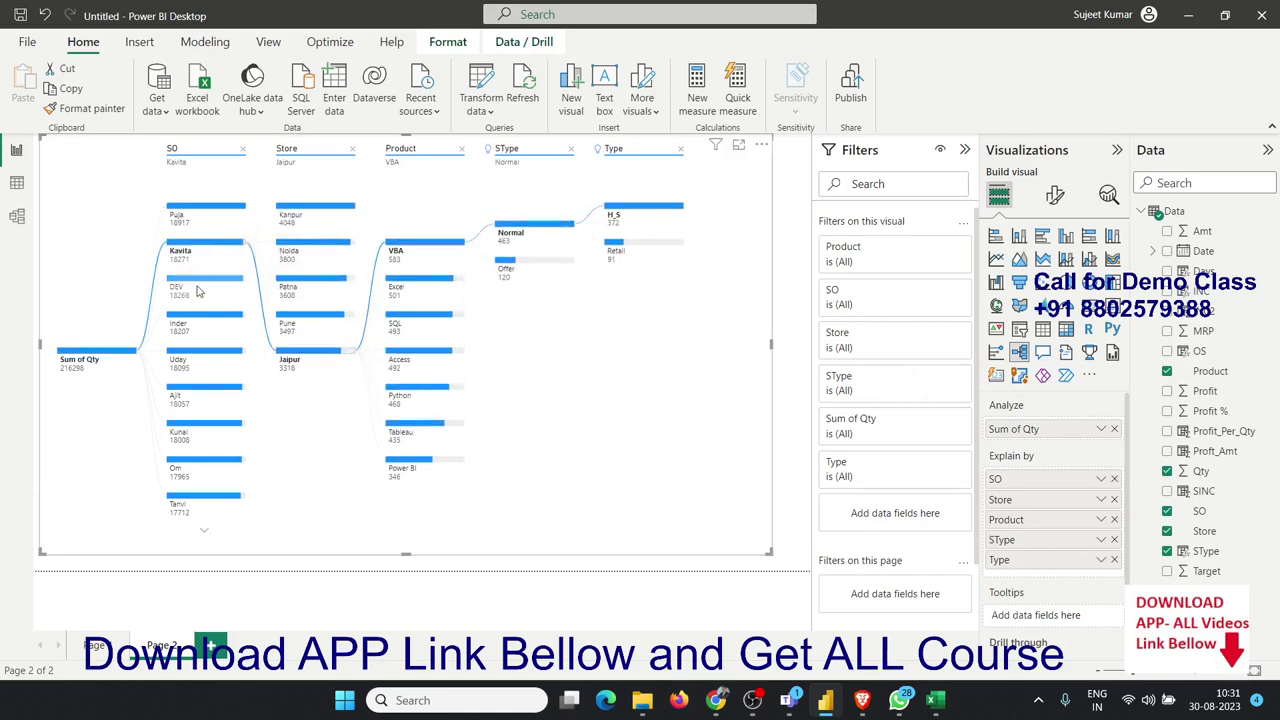
click(203, 318)
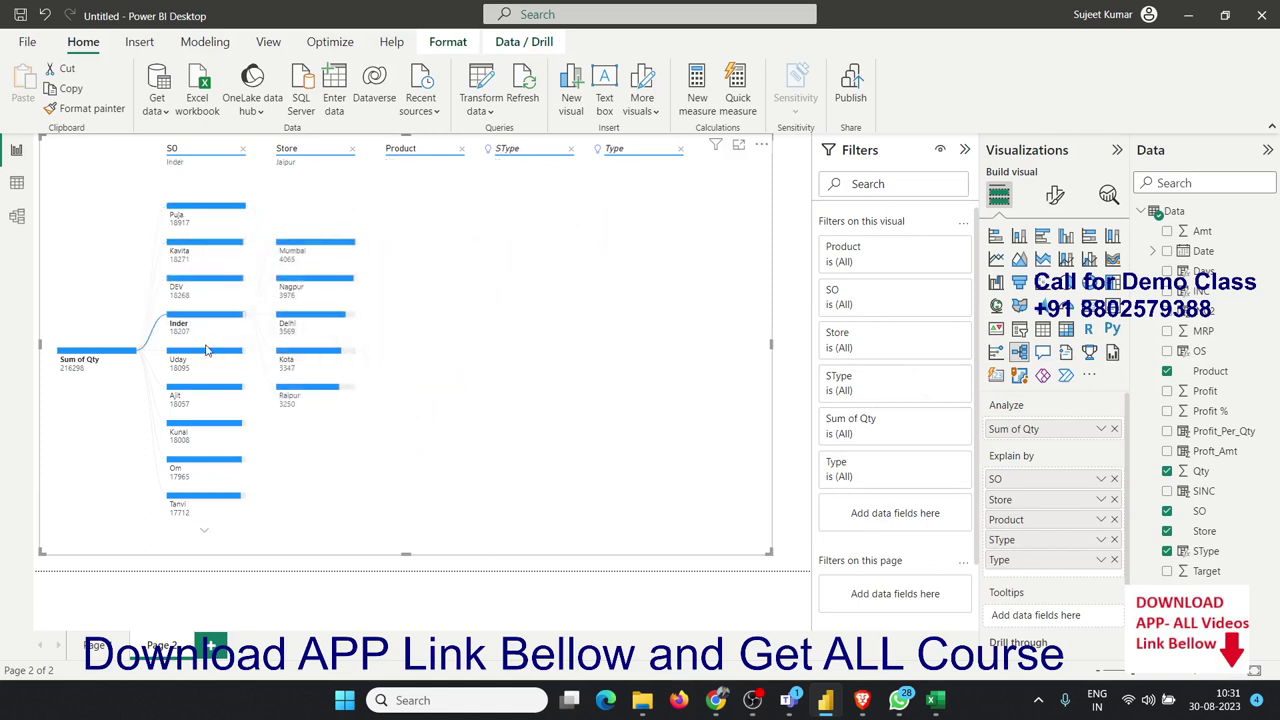
click(207, 352)
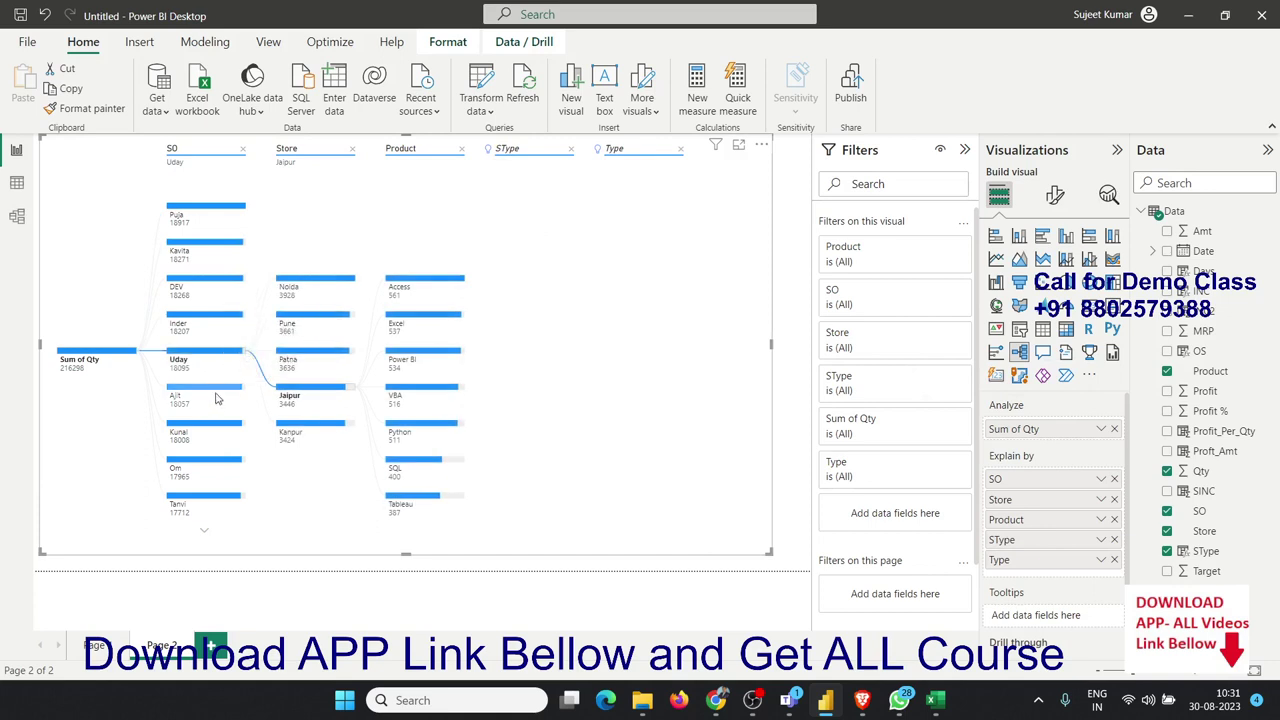
click(217, 396)
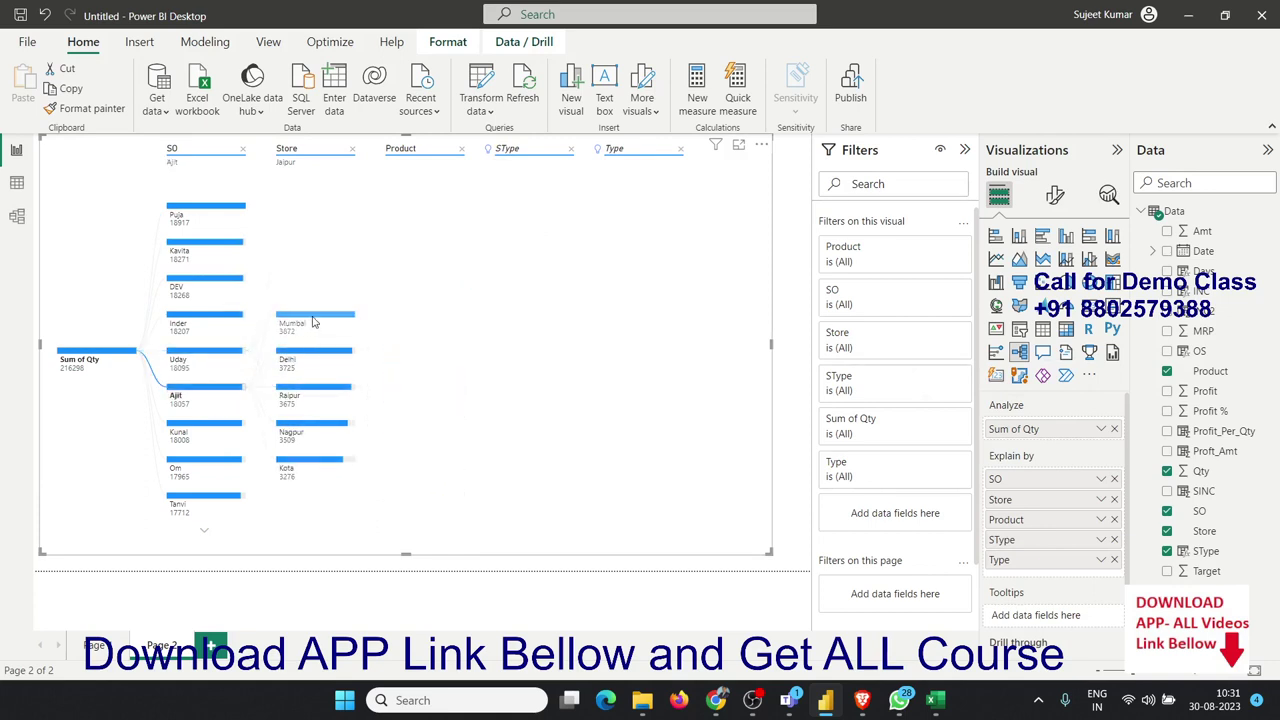
- Drill Mumbai, Power BI and H_S down to Offer 311 and Normal 168
click(312, 321)
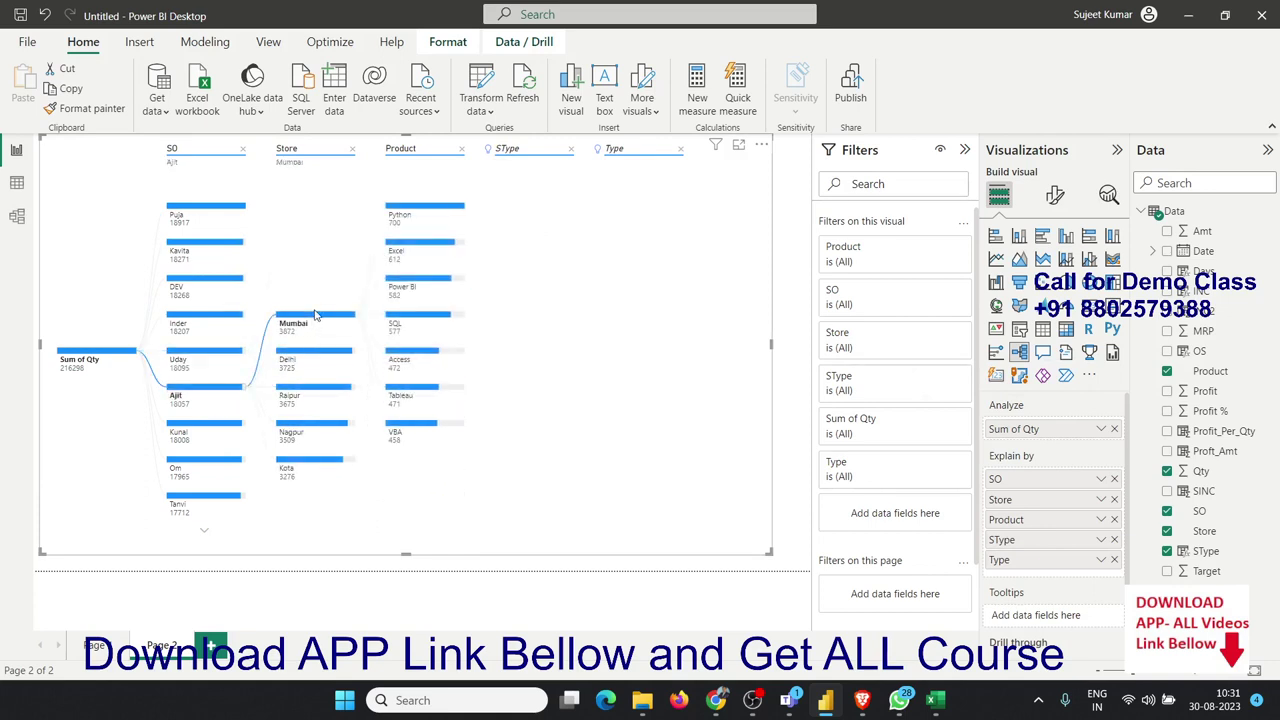
click(428, 288)
click(520, 260)
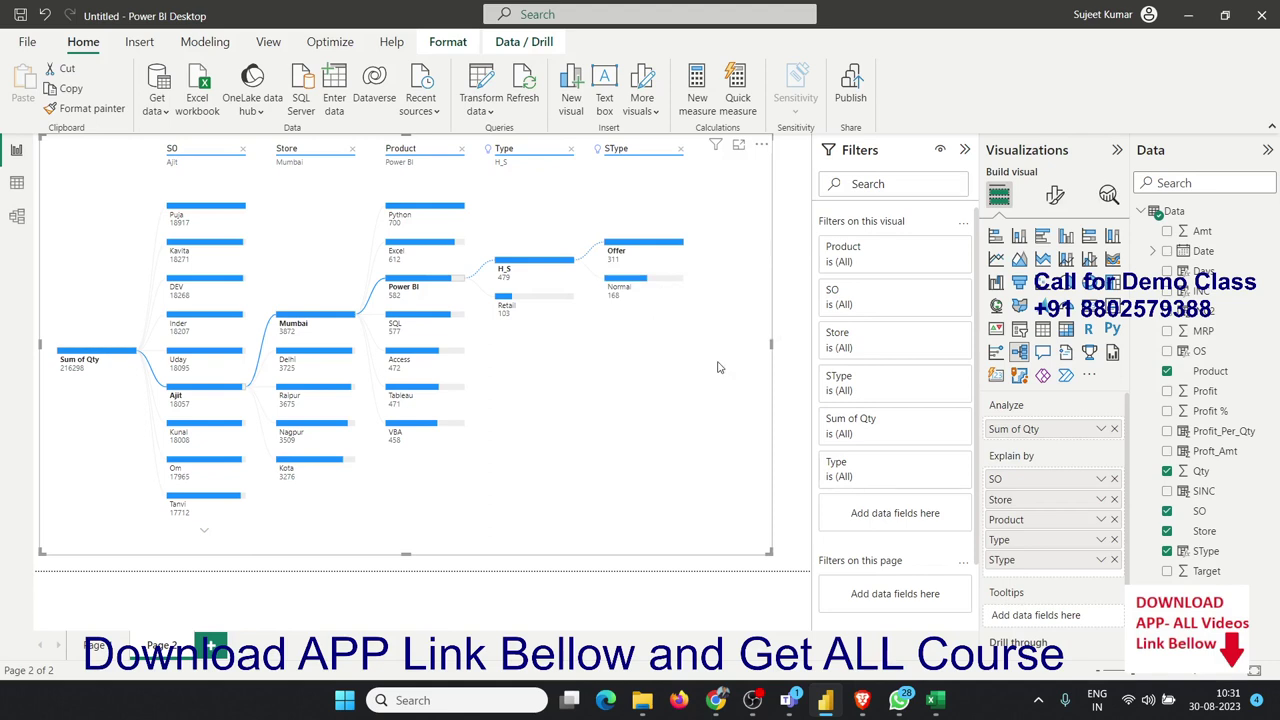
- Browse the tree's Bars, Category labels and General effects formatting settings
click(1055, 195)
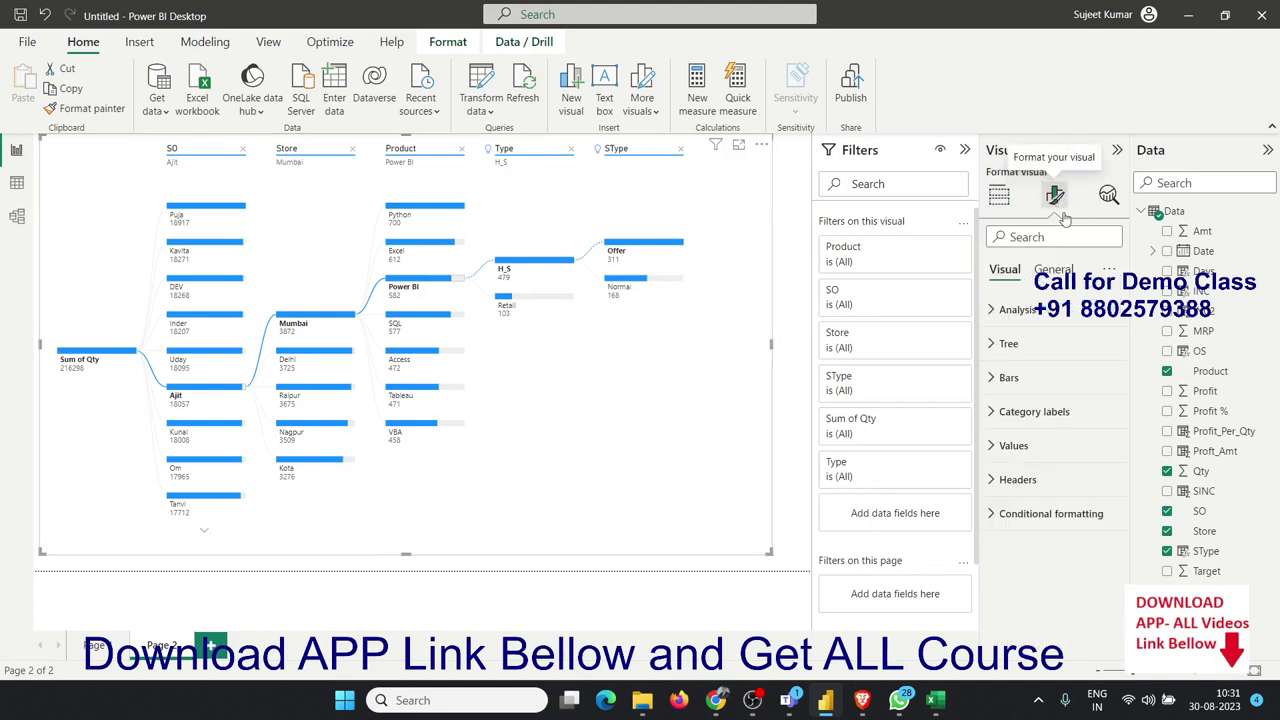
click(1018, 380)
scroll(1020, 400, down, 1)
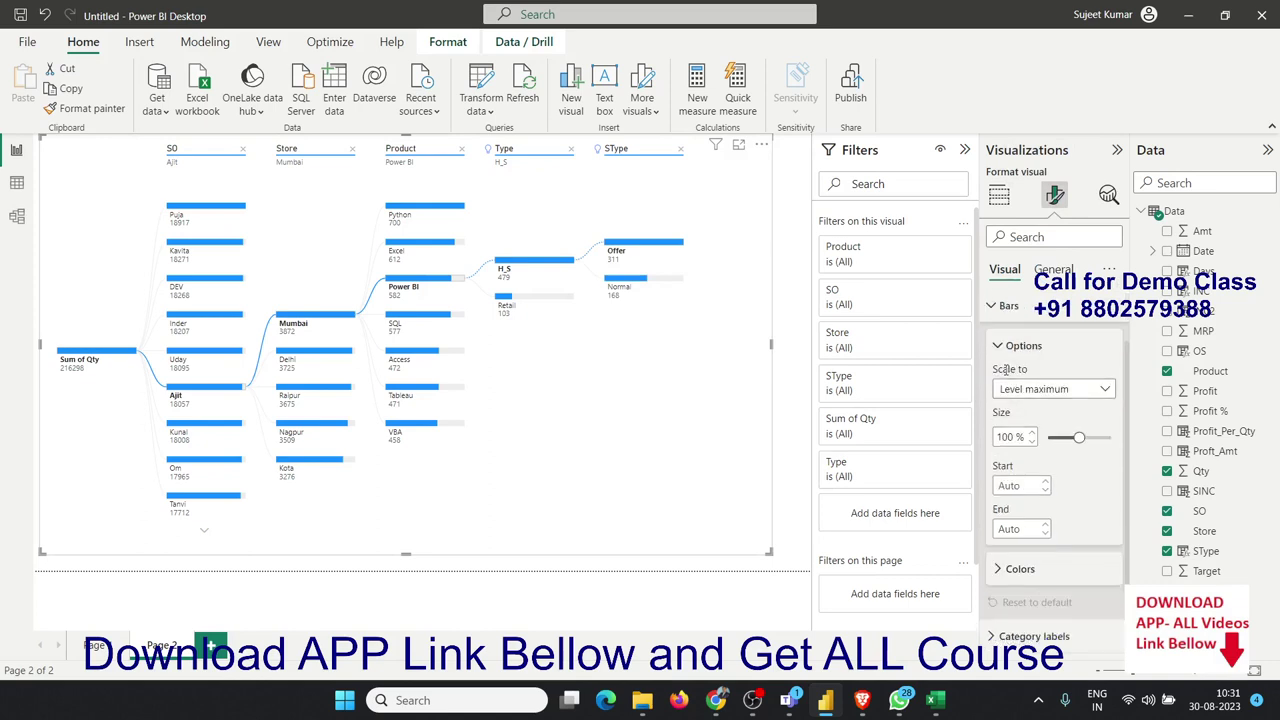
click(1014, 346)
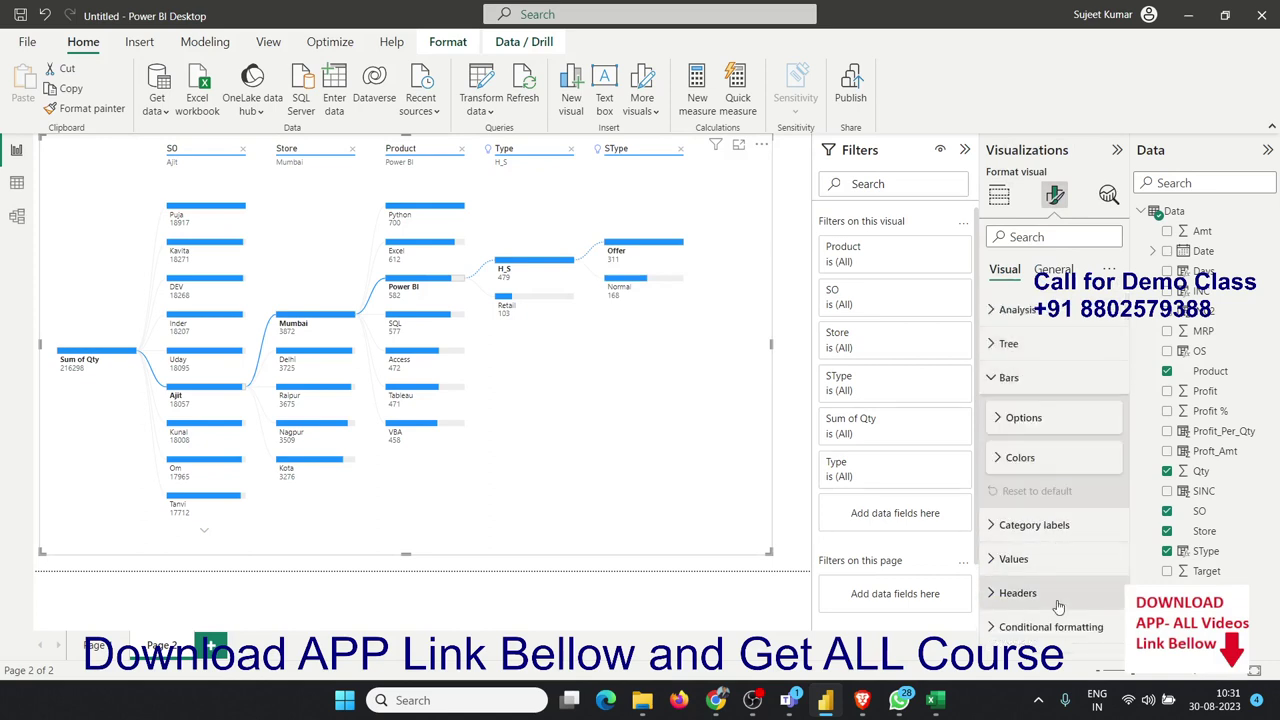
click(1051, 540)
scroll(1051, 540, down, 2)
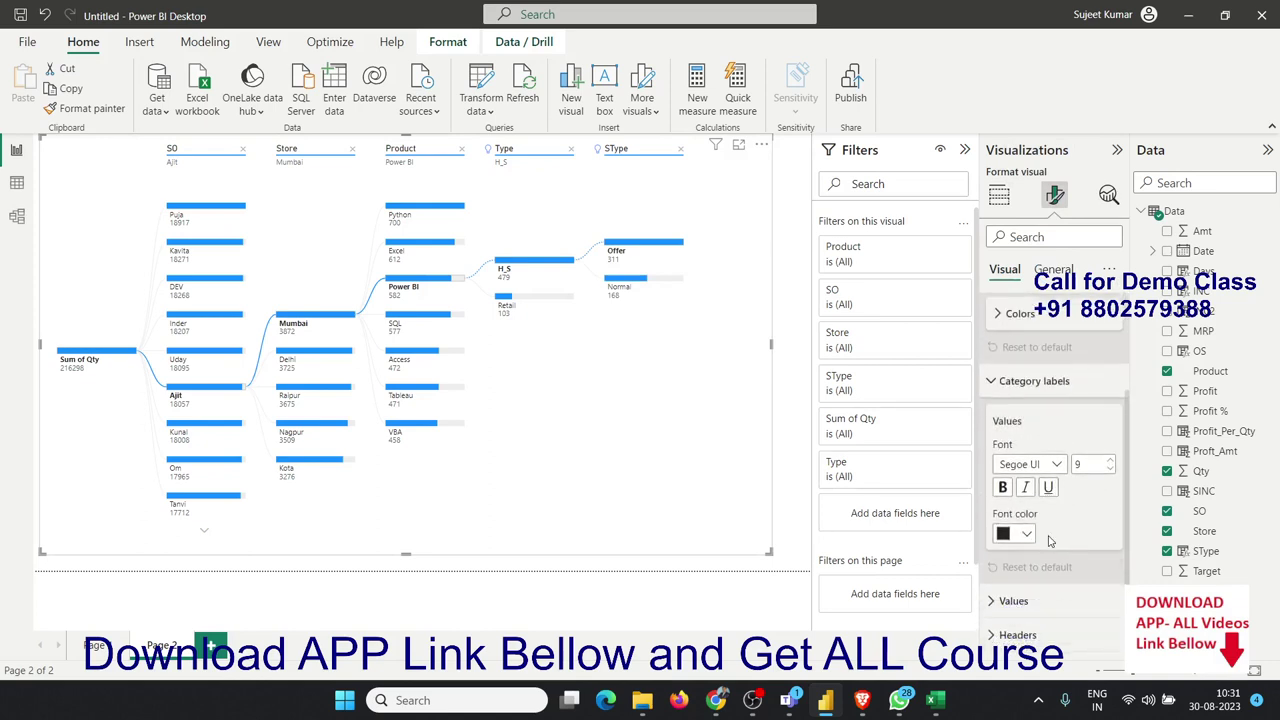
scroll(1051, 540, up, 2)
click(1045, 276)
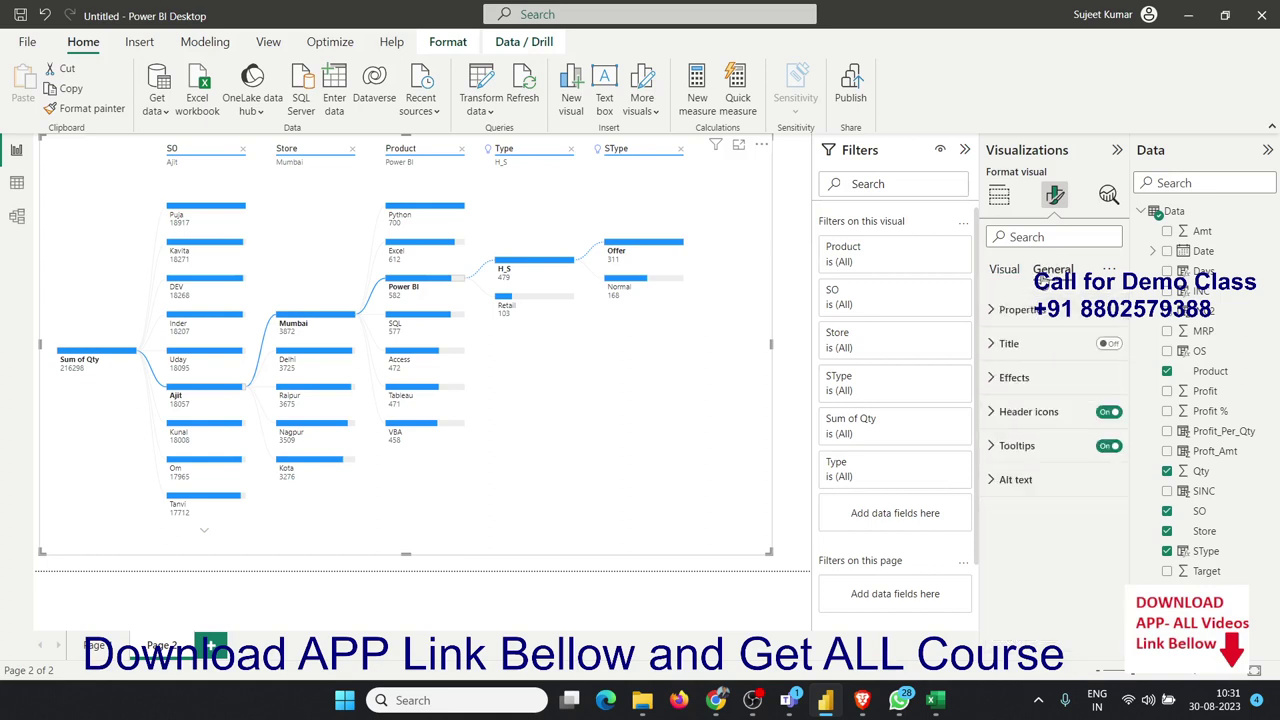
click(1026, 386)
click(1026, 388)
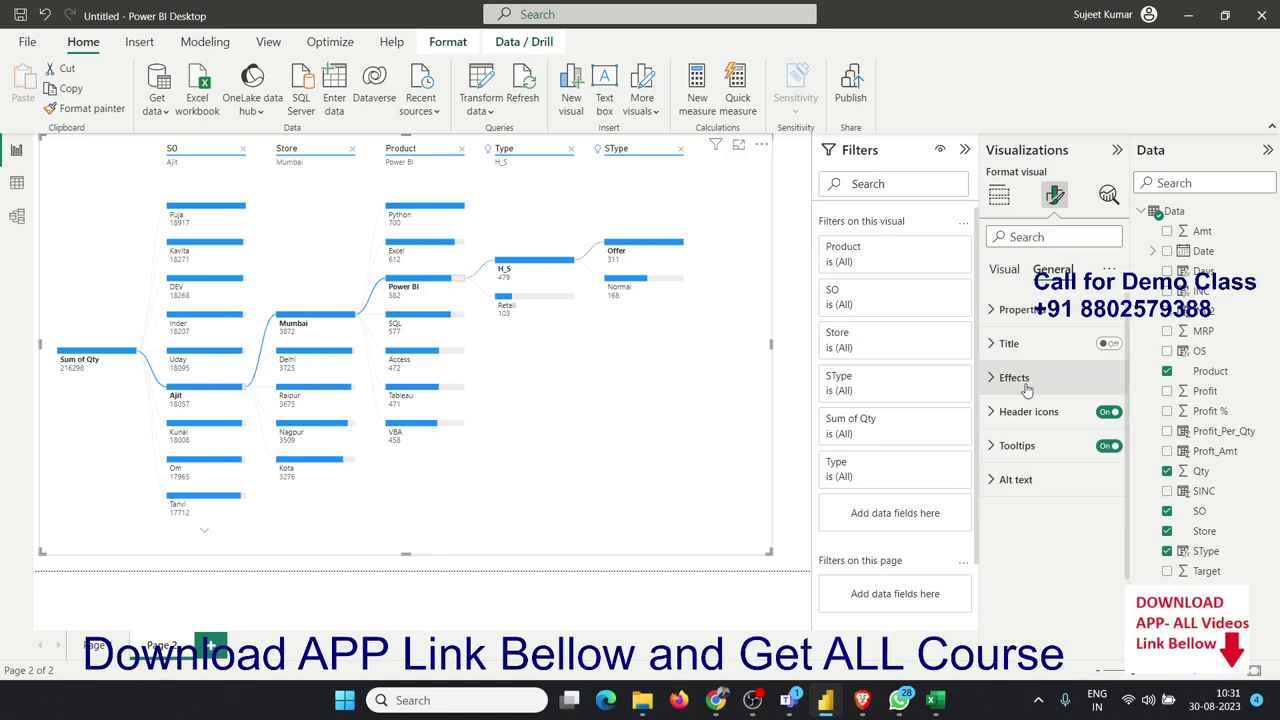
- Back on the Visual tab, collapse Category labels and expand Bars to reveal Colors
click(1006, 270)
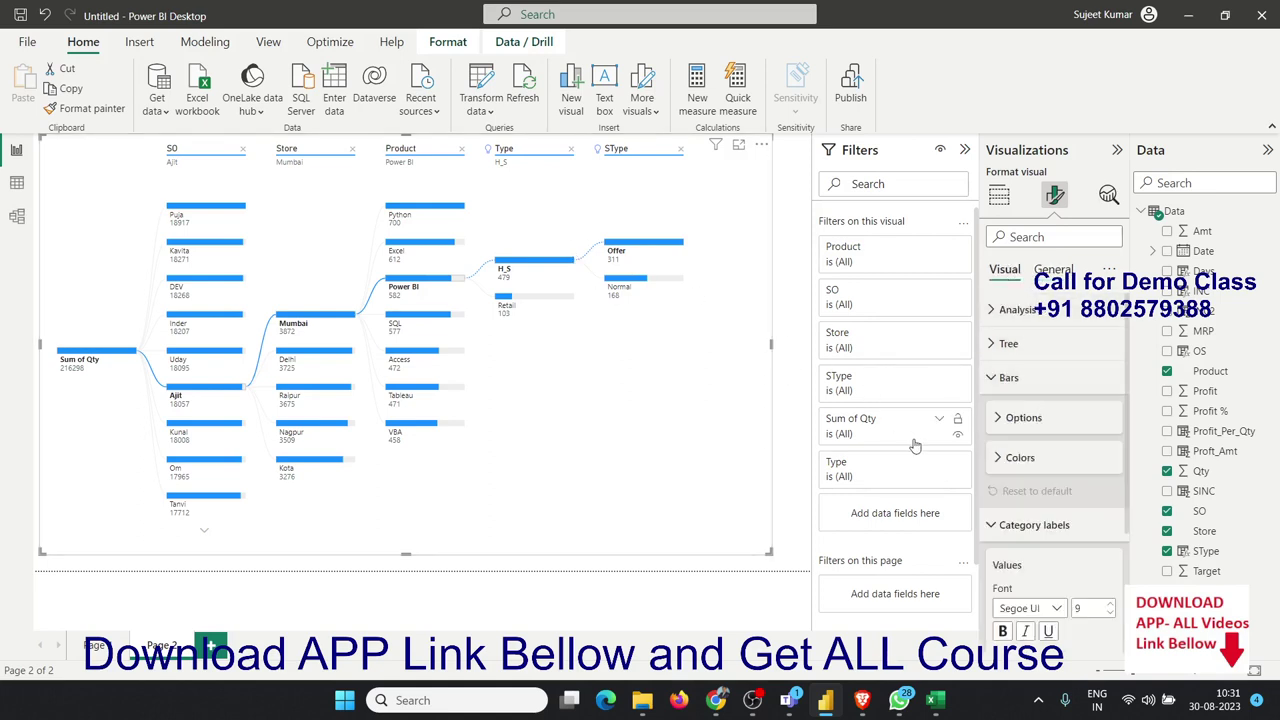
click(1009, 386)
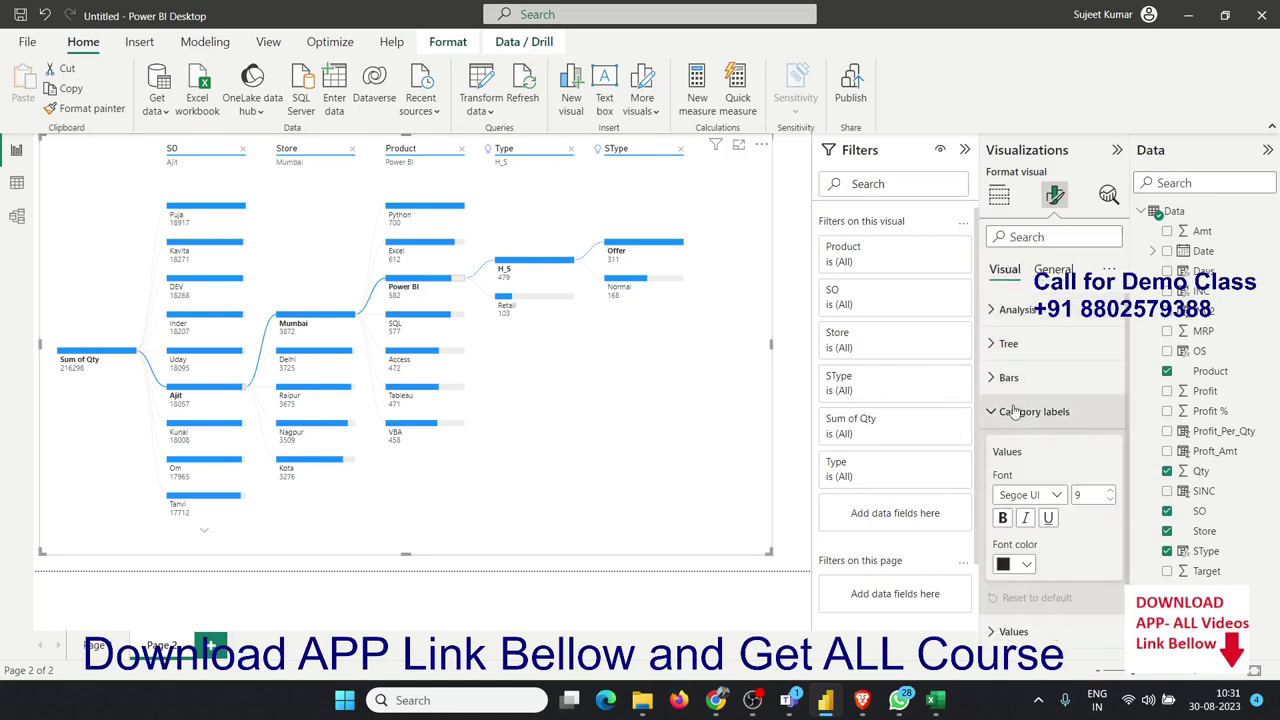
scroll(1009, 390, down, 1)
click(996, 352)
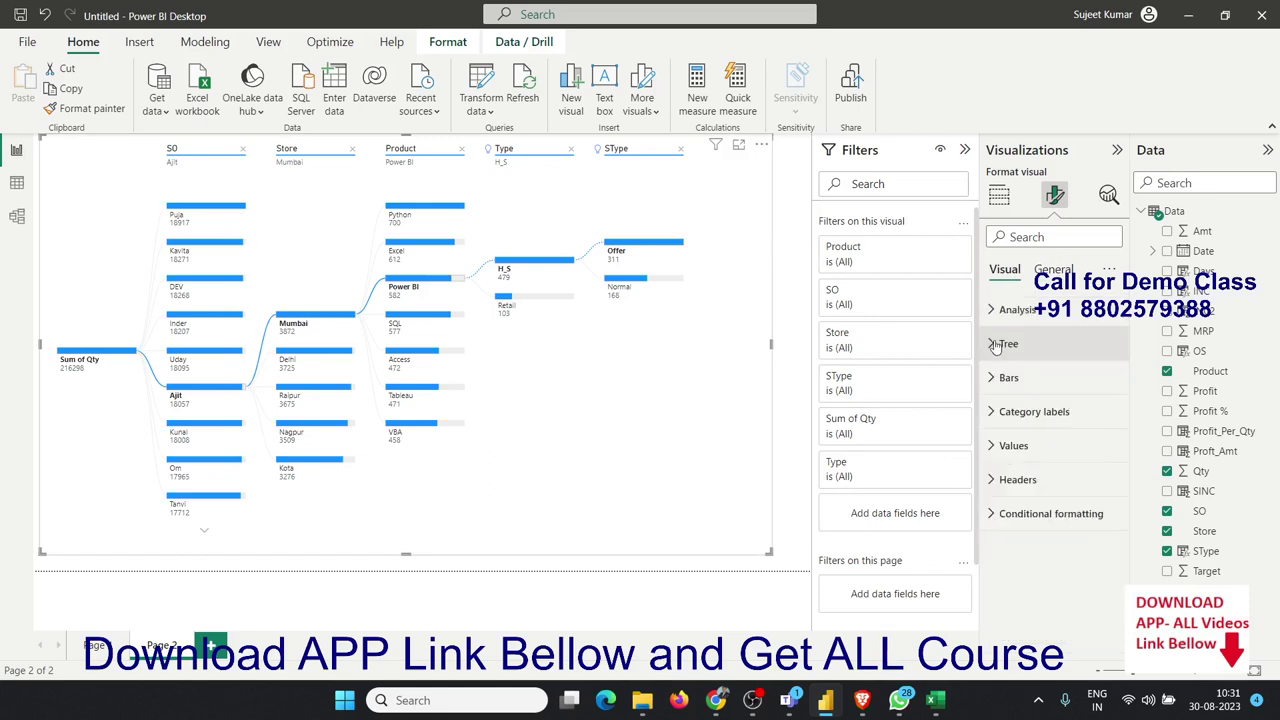
click(996, 380)
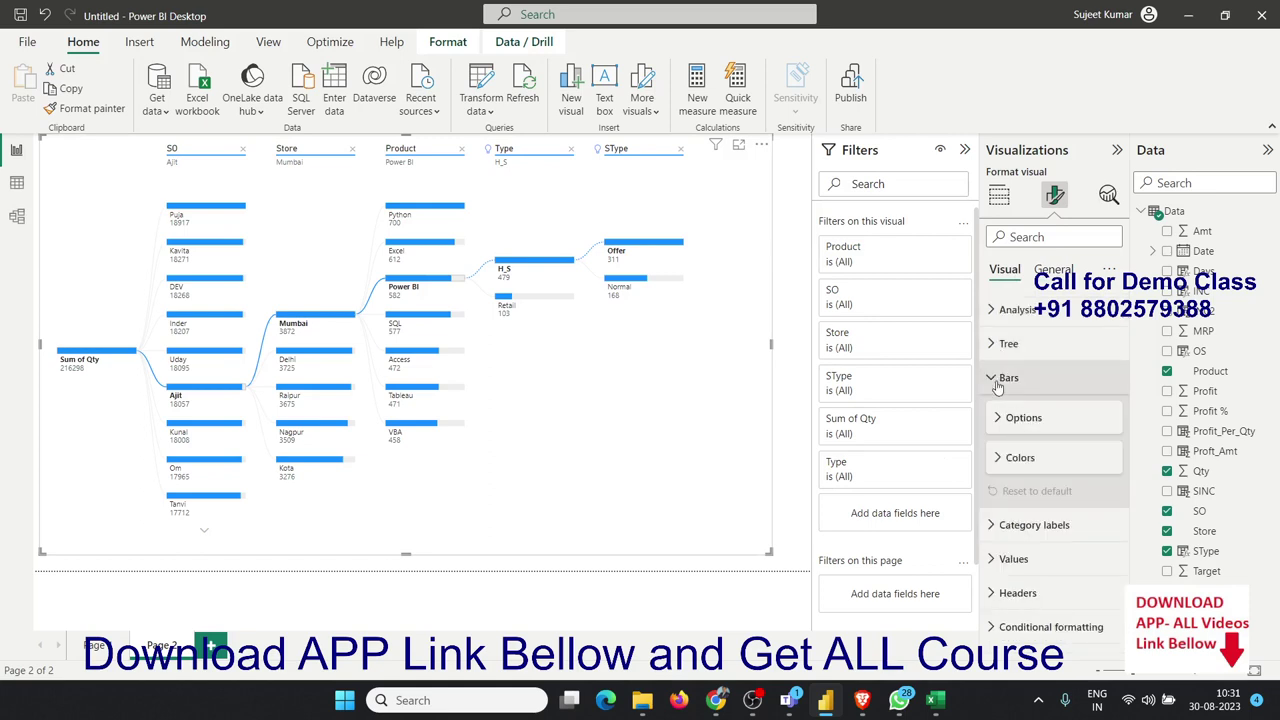
click(1011, 459)
- Set positive bars to green and negative bars to grey (White, 20% darker)
click(1021, 501)
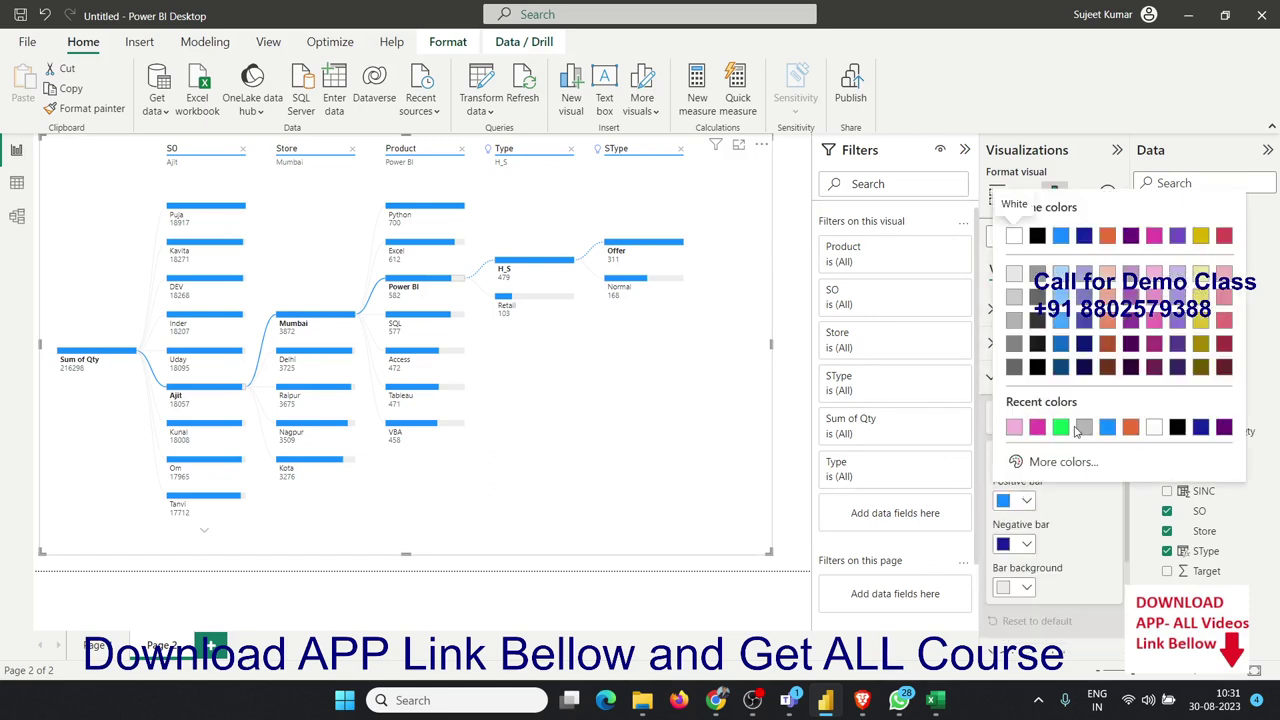
click(1060, 427)
click(1025, 545)
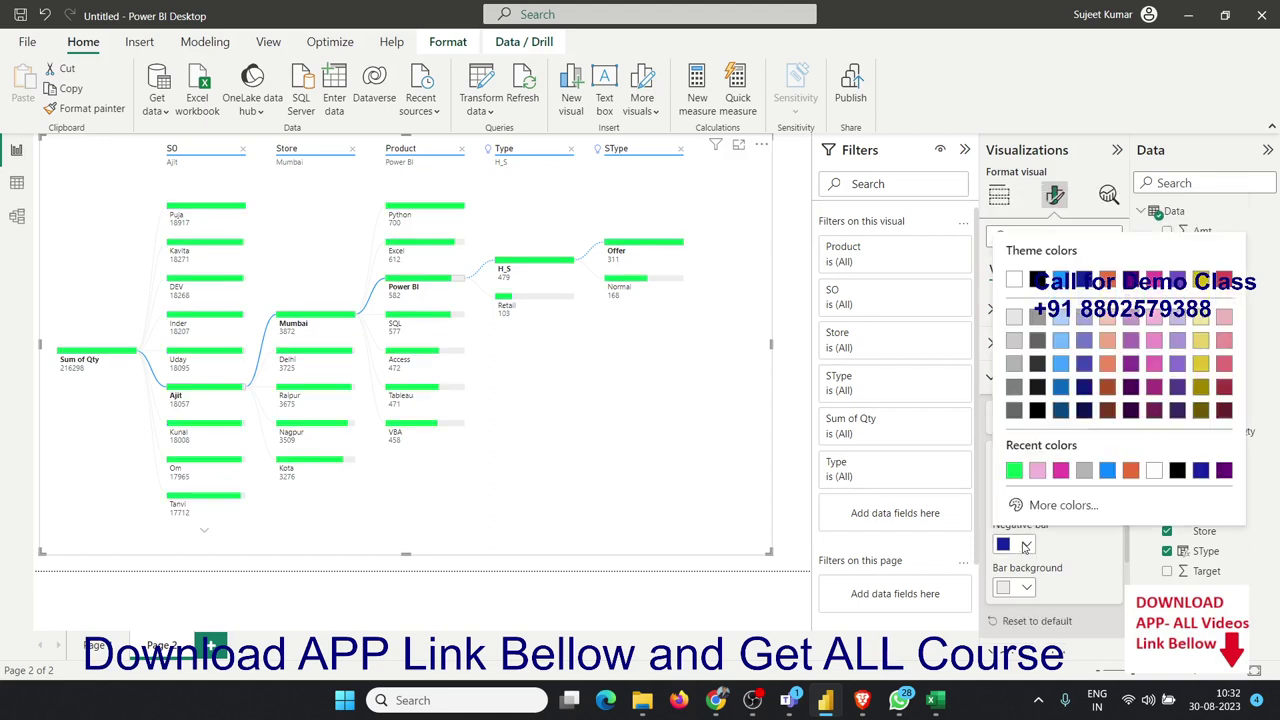
click(1014, 345)
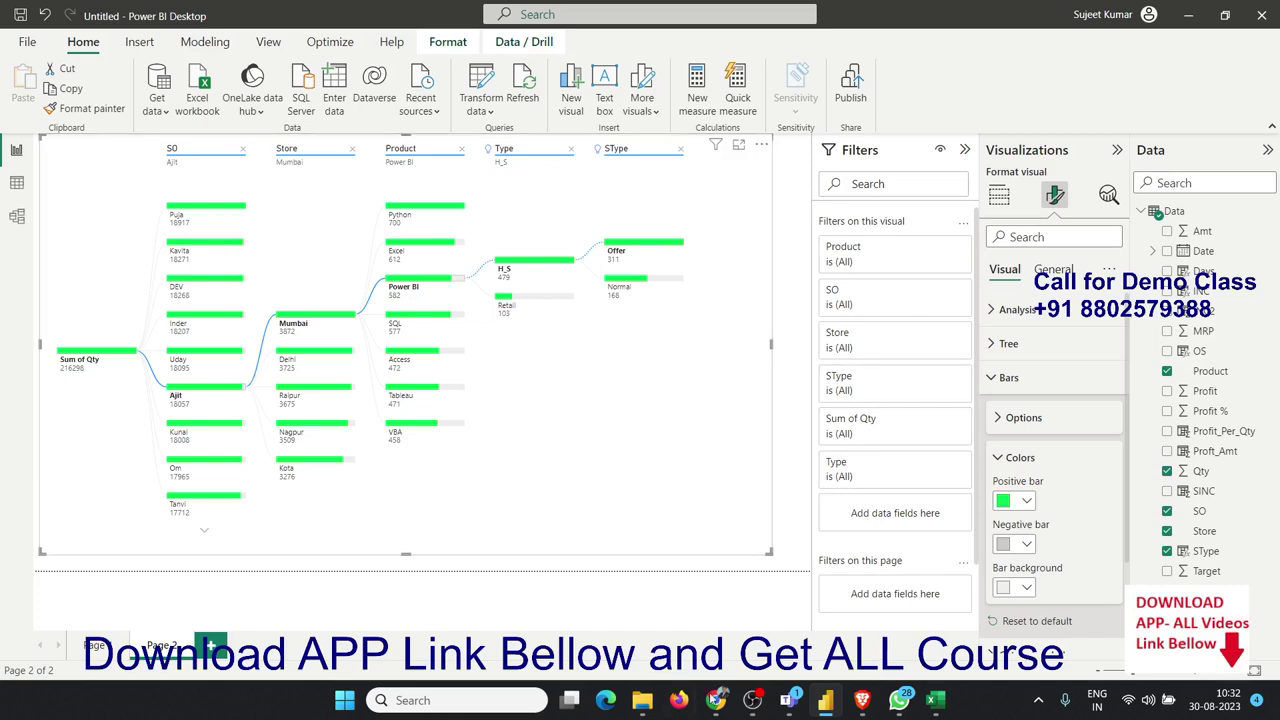
- Maximize Chrome and go to bi.iptindia.com to show IPT's 35-day Power BI and SQL Server course
mouse_move(726, 705)
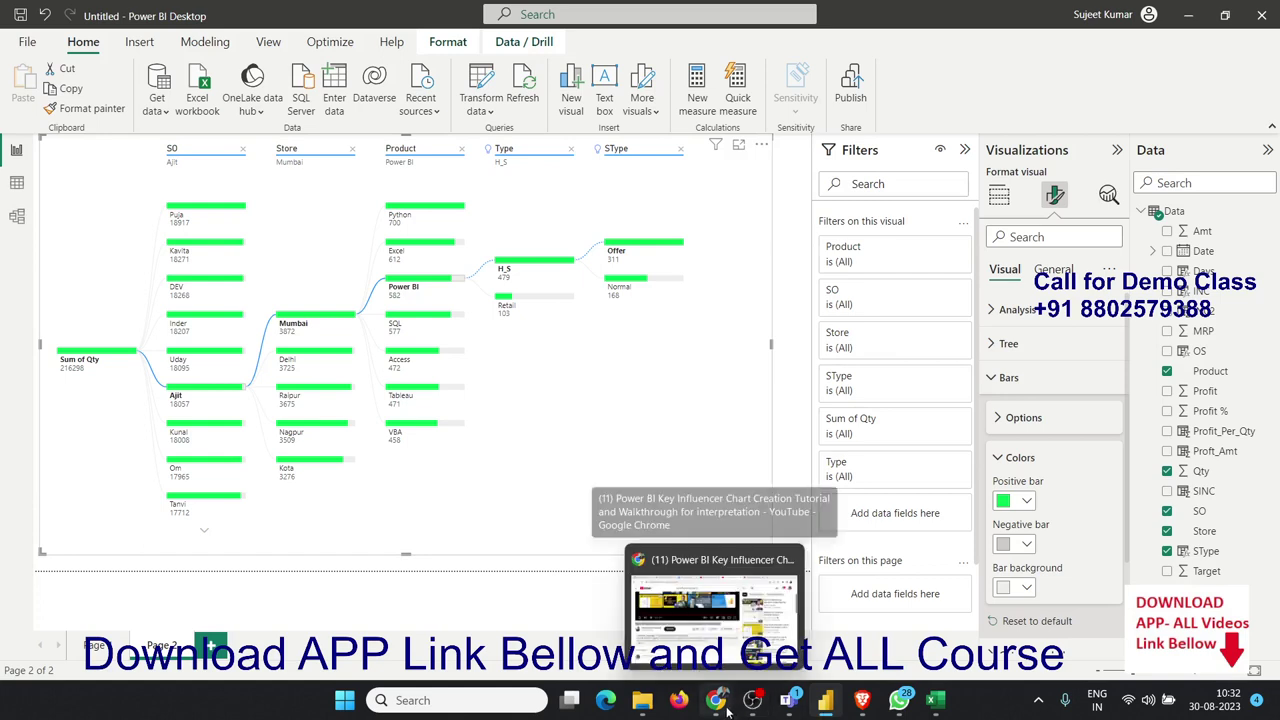
mouse_move(863, 707)
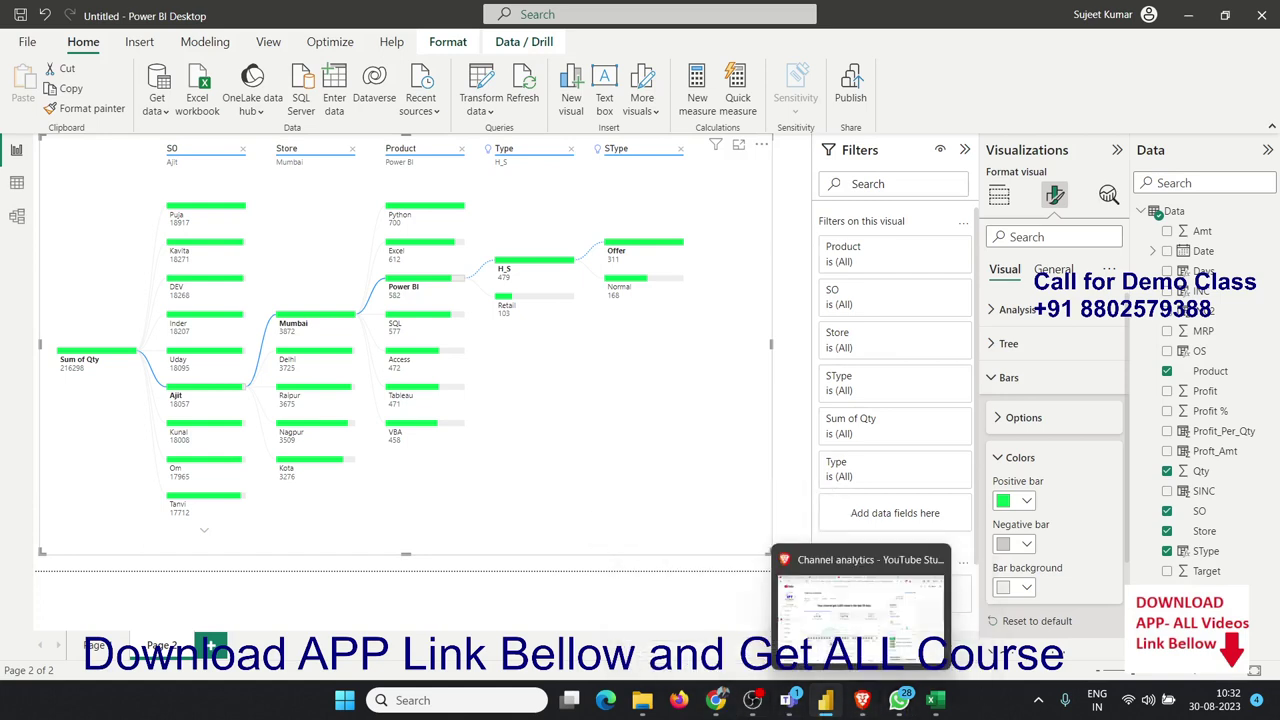
click(862, 700)
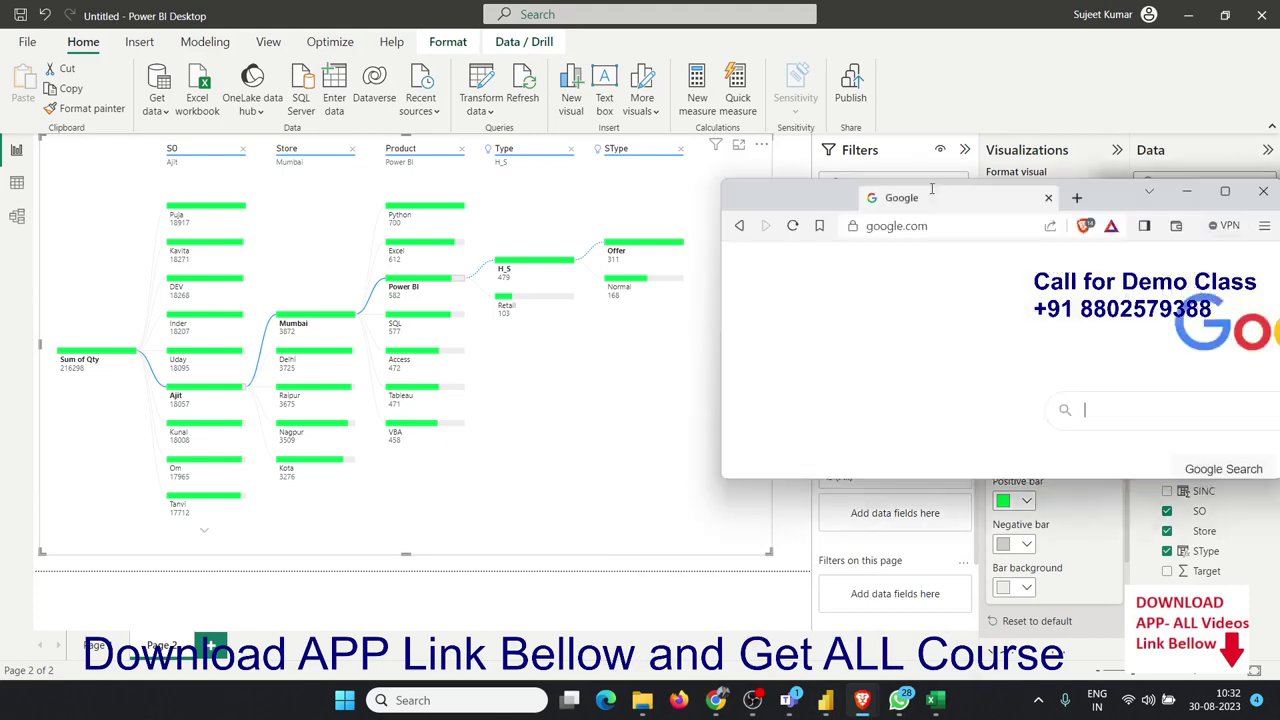
double_click(723, 167)
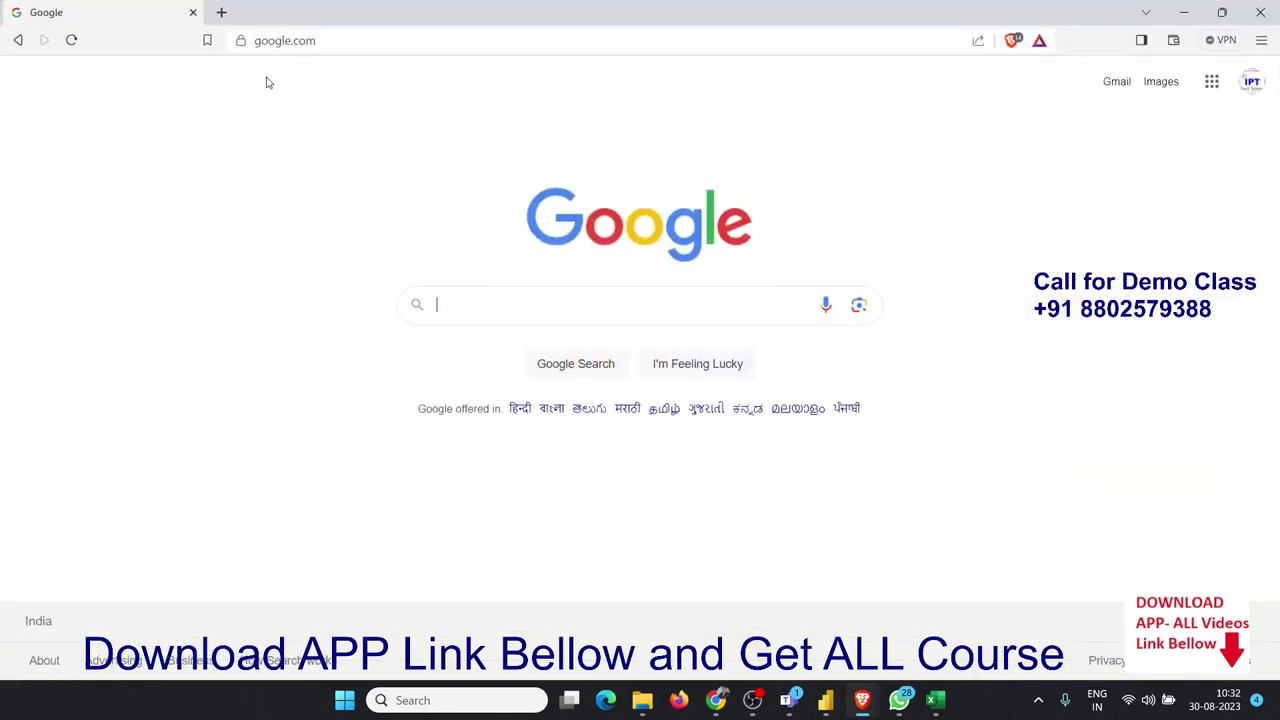
click(268, 40)
text(bi)
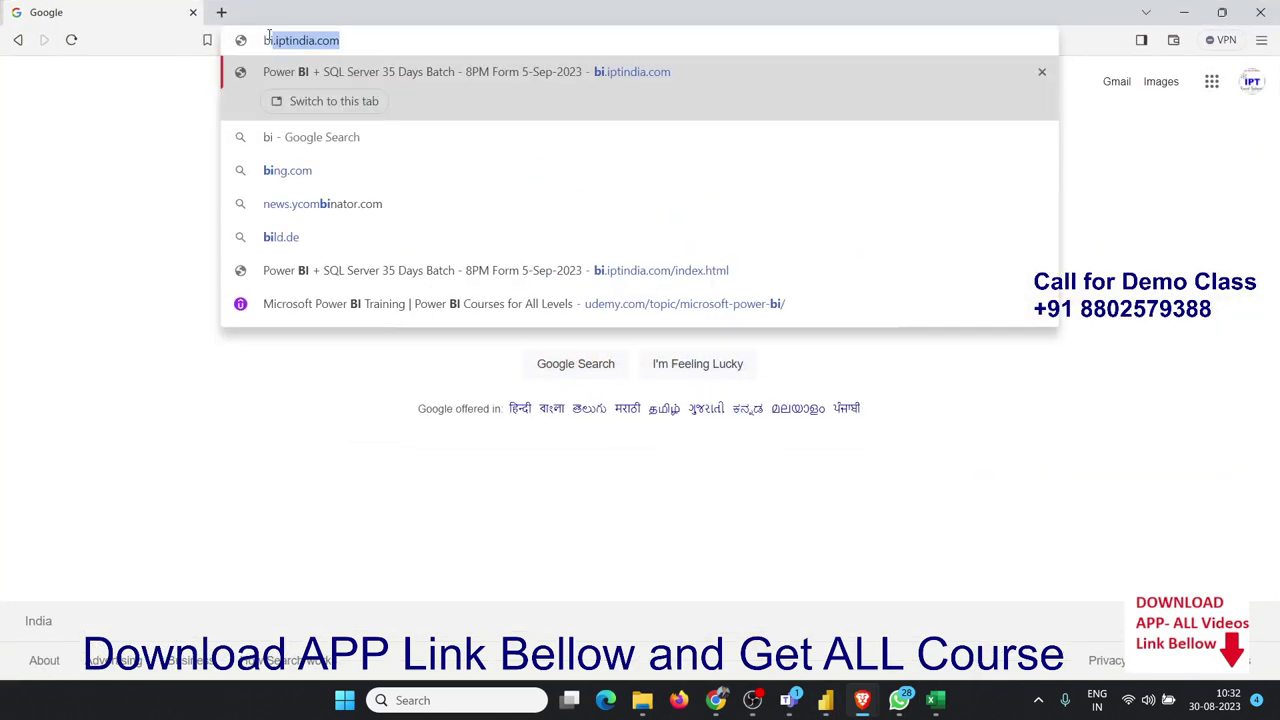
key(Return)
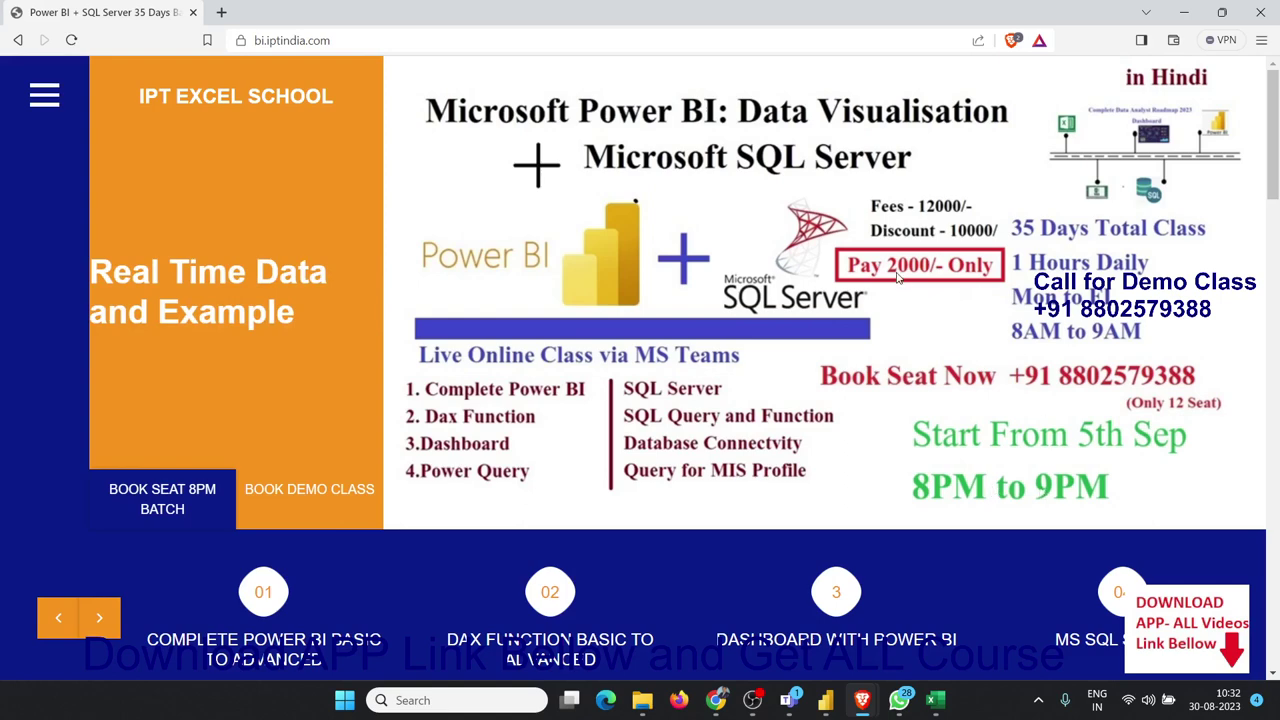
scroll(931, 342, down, 3)
scroll(931, 342, up, 2)
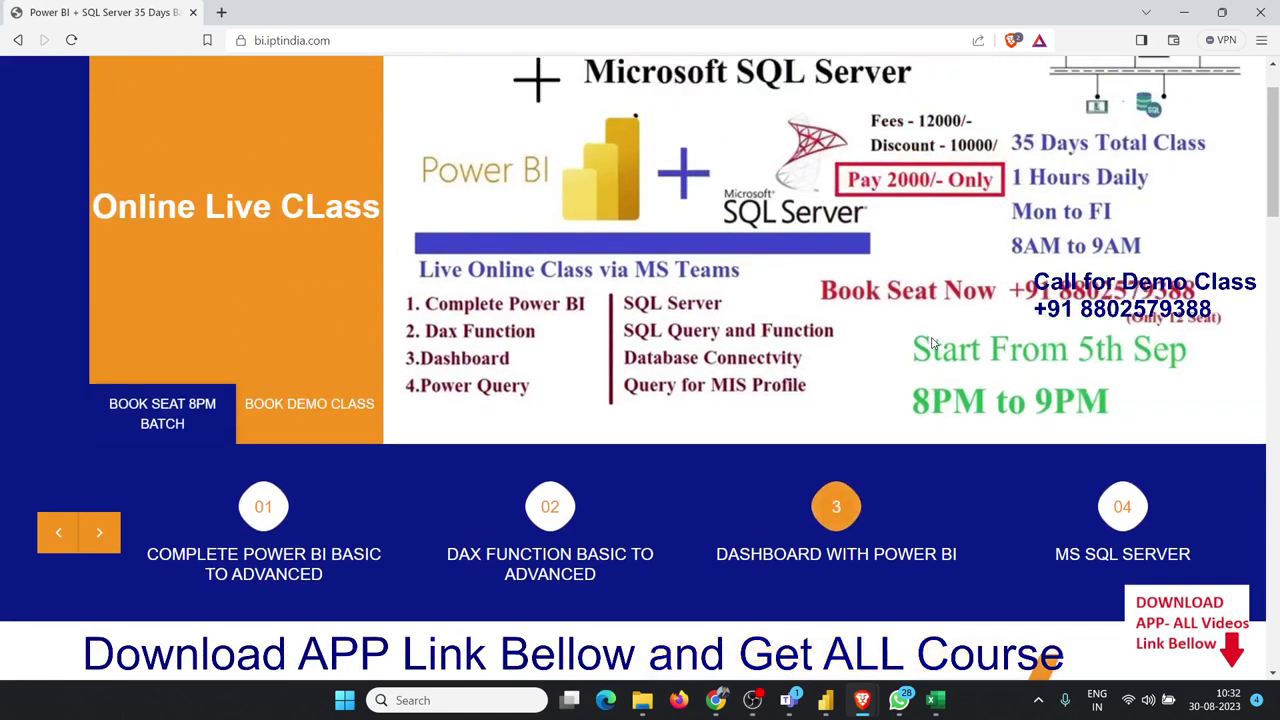
scroll(931, 342, up, 1)
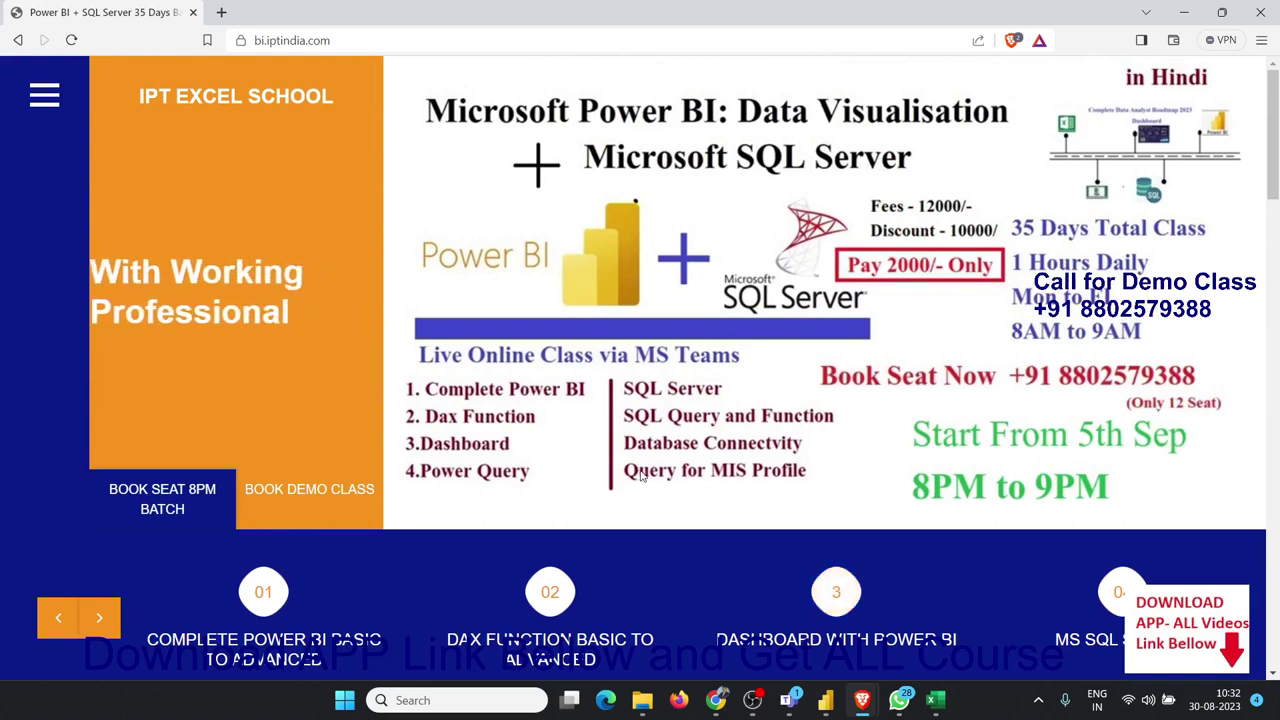
click(136, 494)
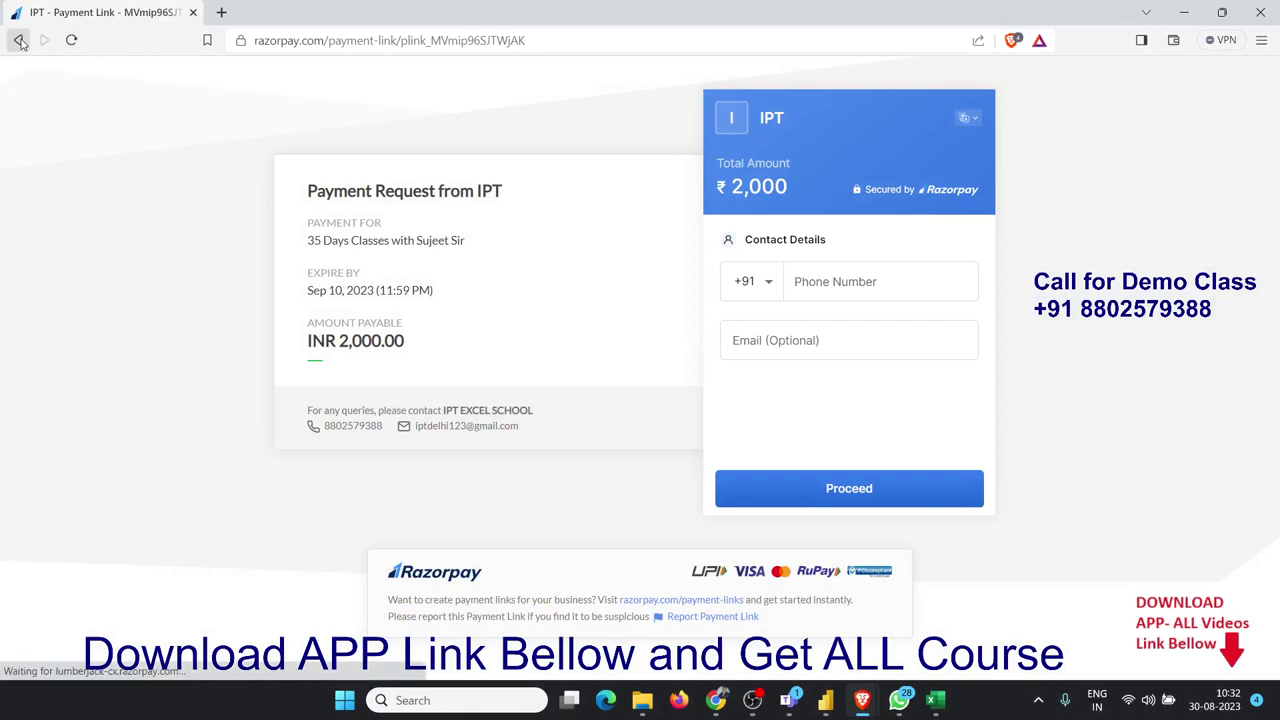
click(20, 42)
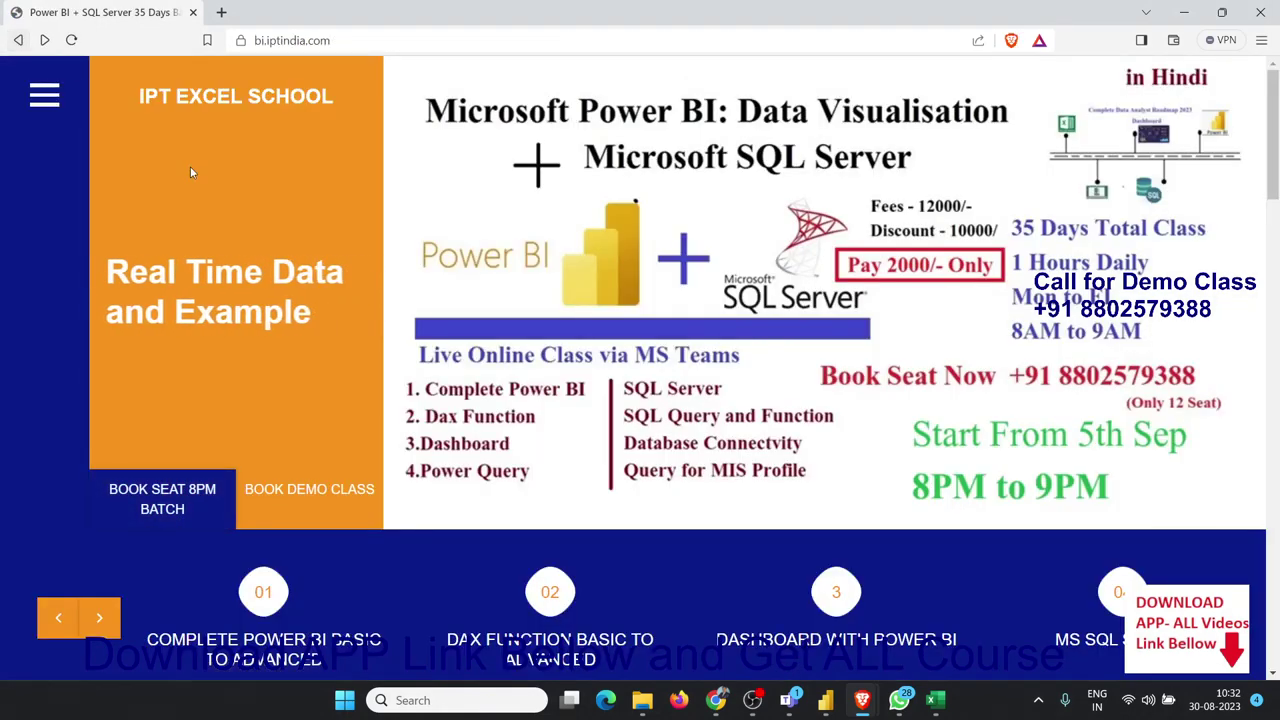
click(355, 503)
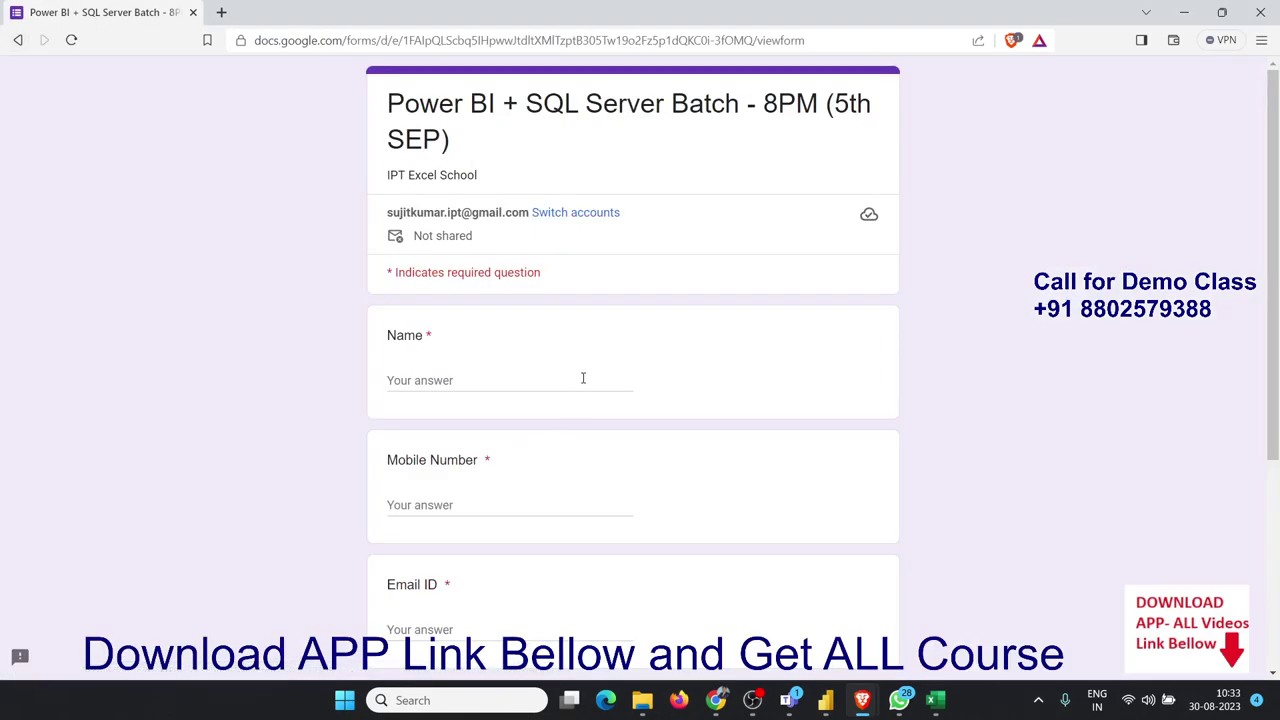
scroll(580, 390, down, 3)
scroll(577, 401, up, 4)
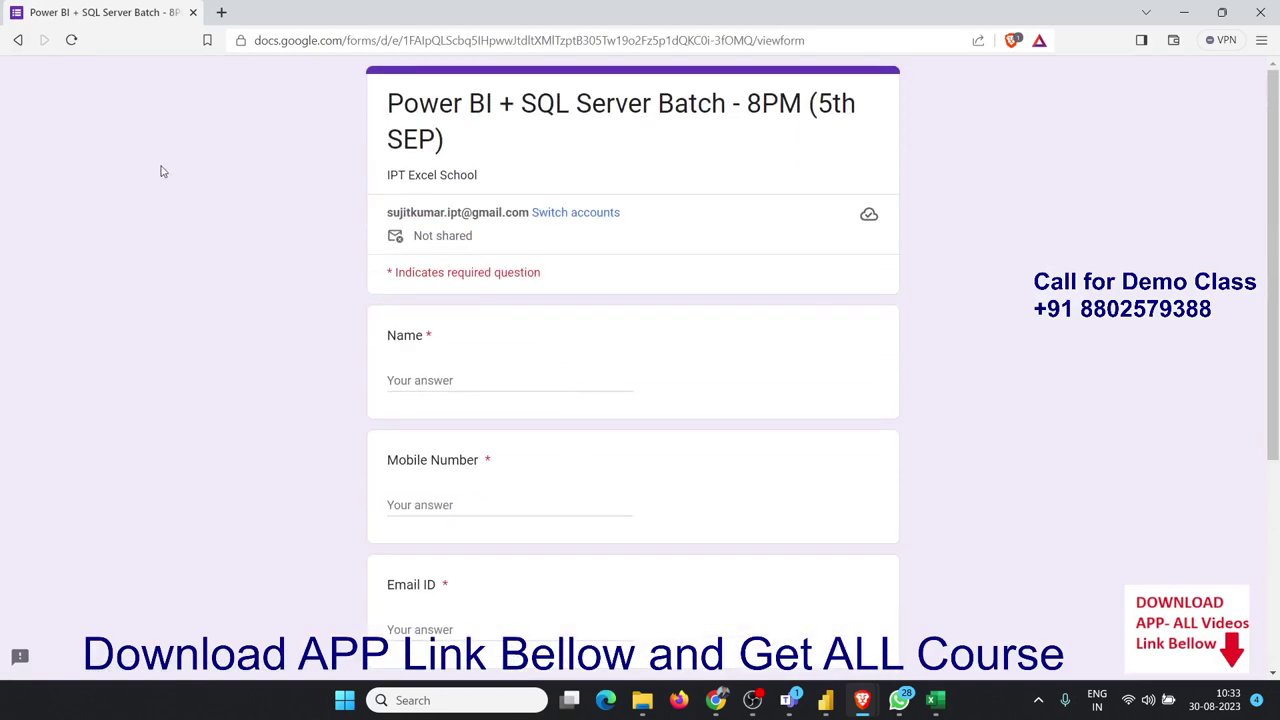
click(17, 40)
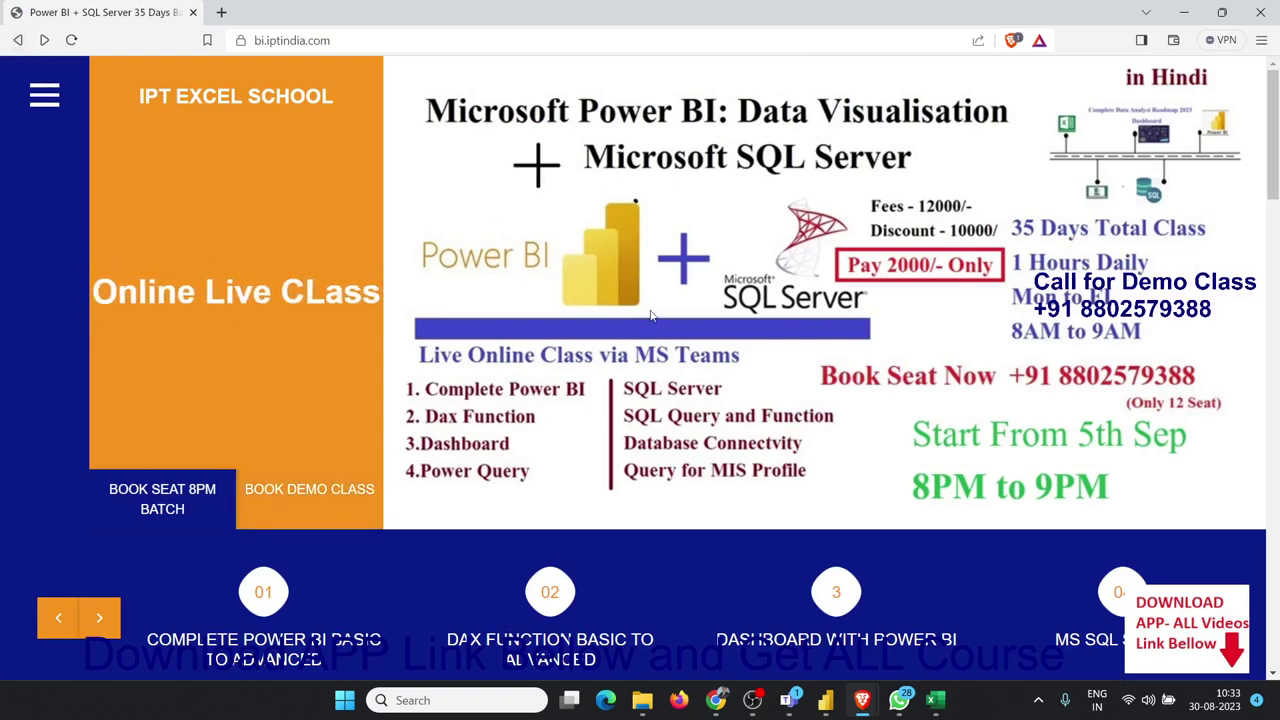
click(333, 40)
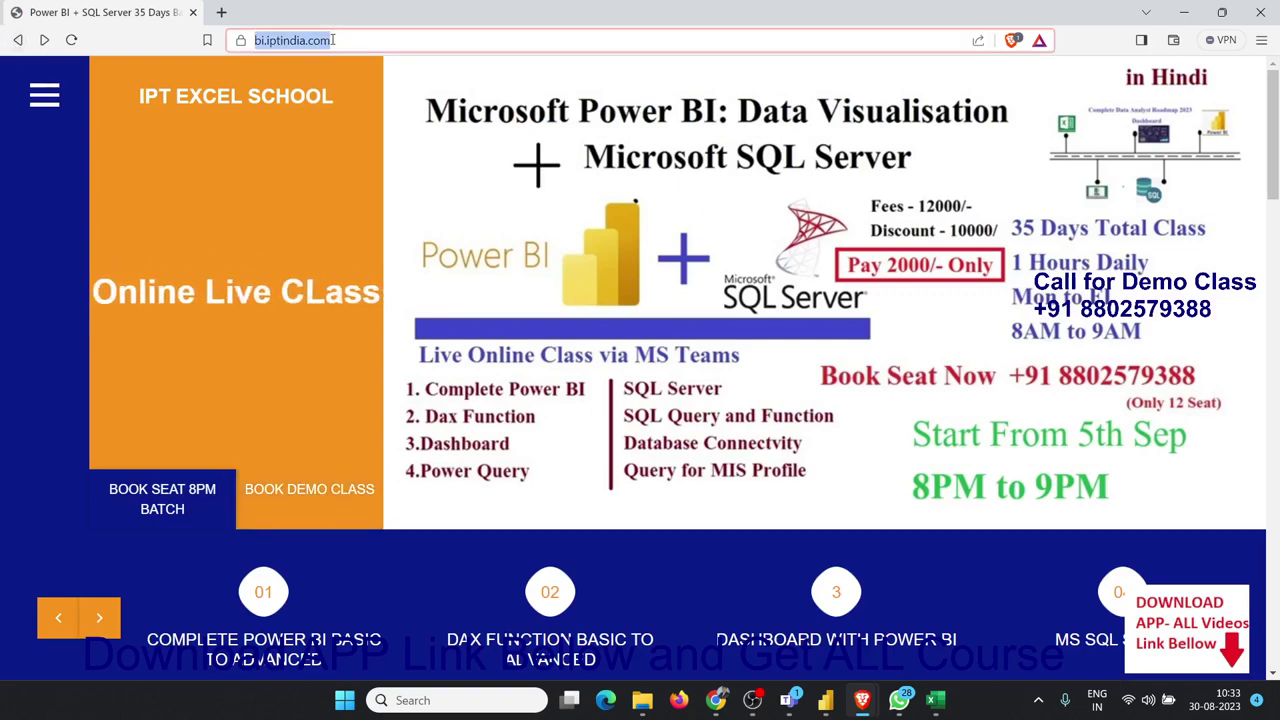